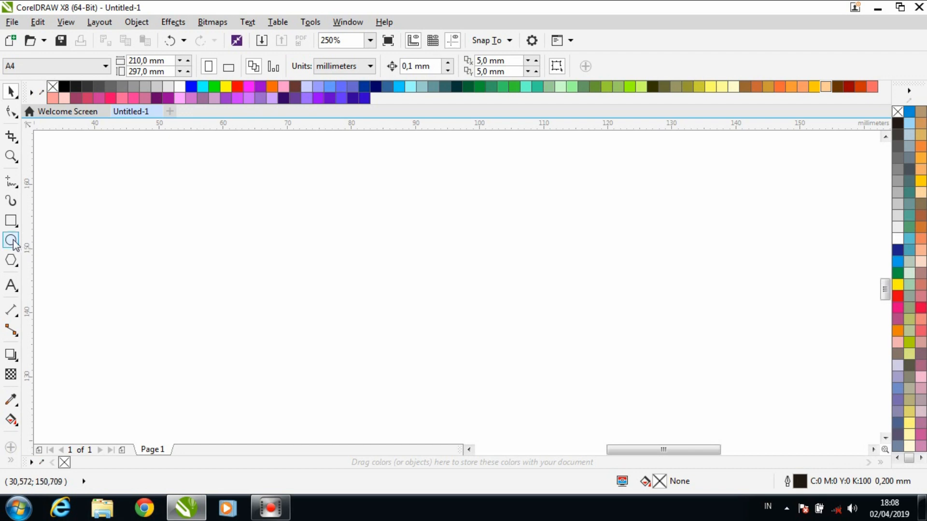
- Draw a circle near the middle of the page and set its width and height to 40 mm
{"action": "left_click", "coordinate": [11, 240]}
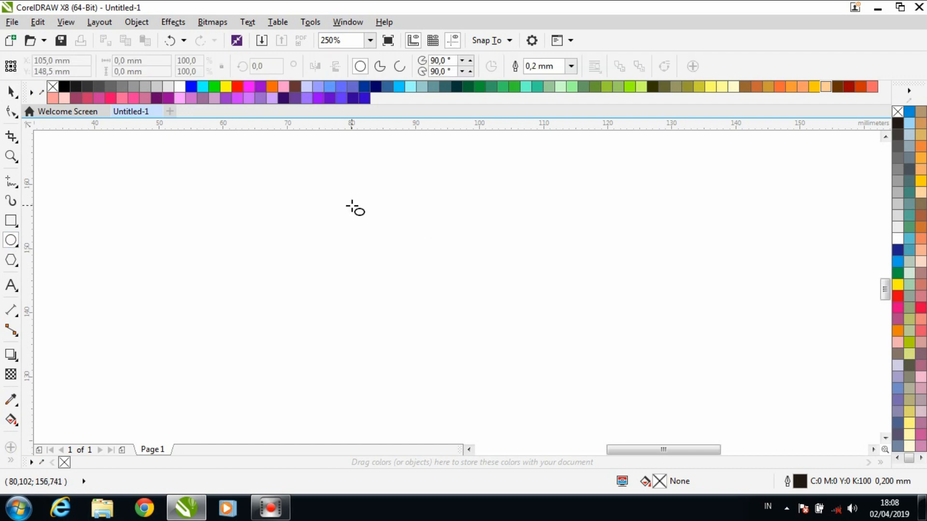
{"action": "left_click_drag", "start_coordinate": [352, 206], "coordinate": [380, 300]}
{"action": "double_click", "coordinate": [126, 61]}
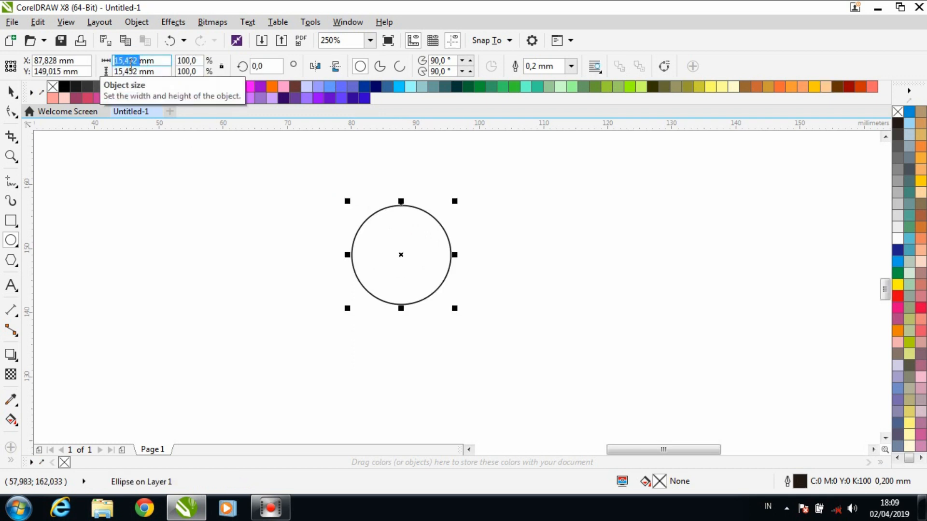
{"action": "type", "text": "40mm"}
{"action": "double_click", "coordinate": [127, 72]}
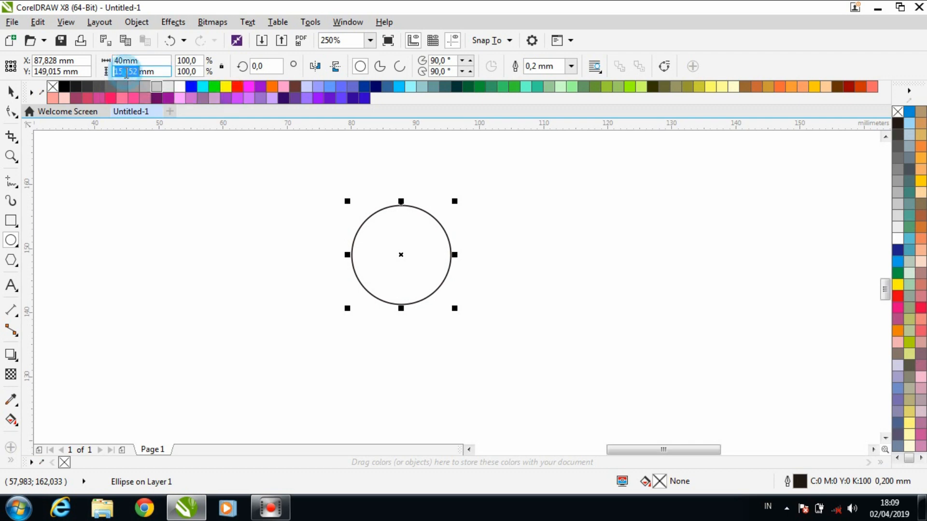
{"action": "type", "text": "40"}
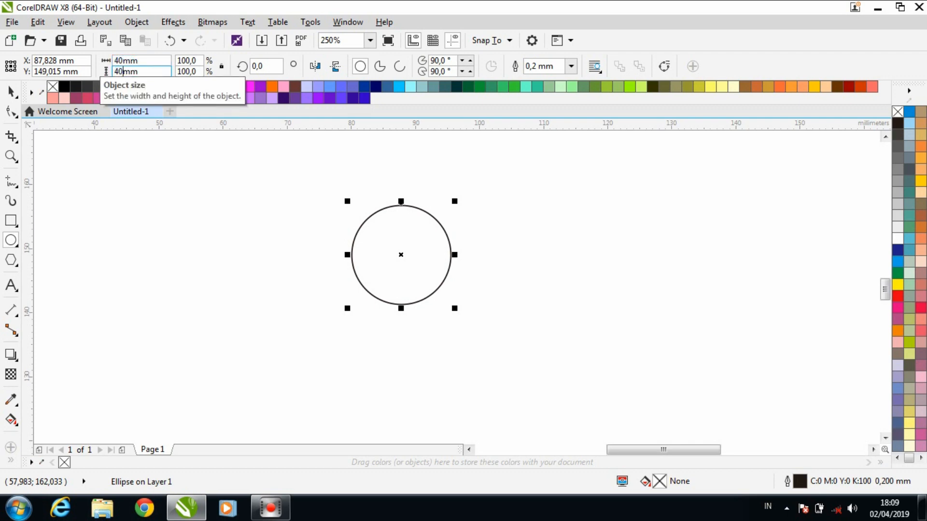
{"action": "key", "text": "Return"}
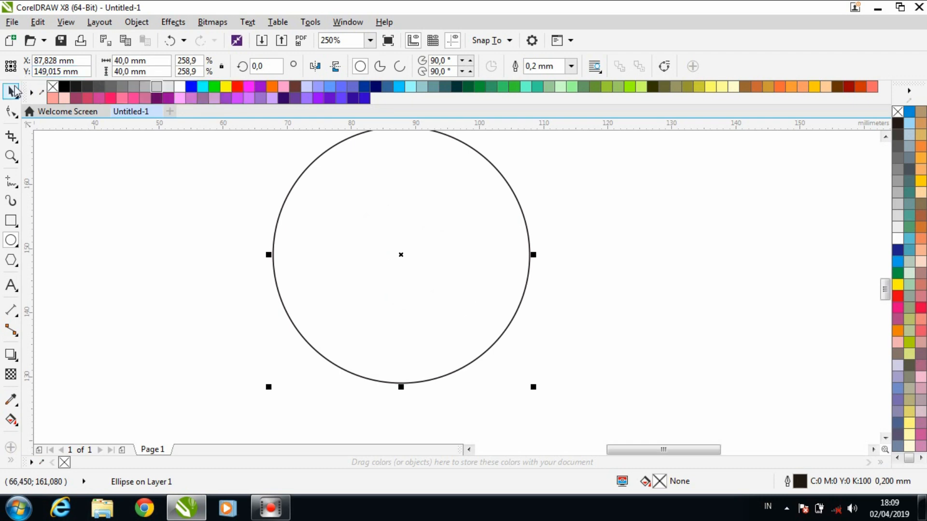
- Move the circle slightly down so it is fully in view and set its outline width to 0.5 mm
{"action": "left_click_drag", "start_coordinate": [419, 230], "coordinate": [422, 258]}
{"action": "left_click", "coordinate": [571, 66]}
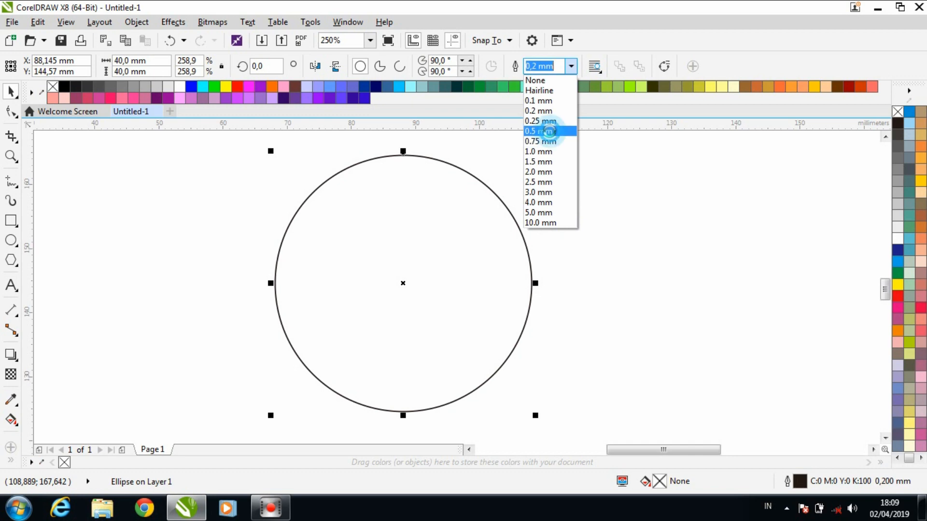
{"action": "left_click", "coordinate": [548, 130]}
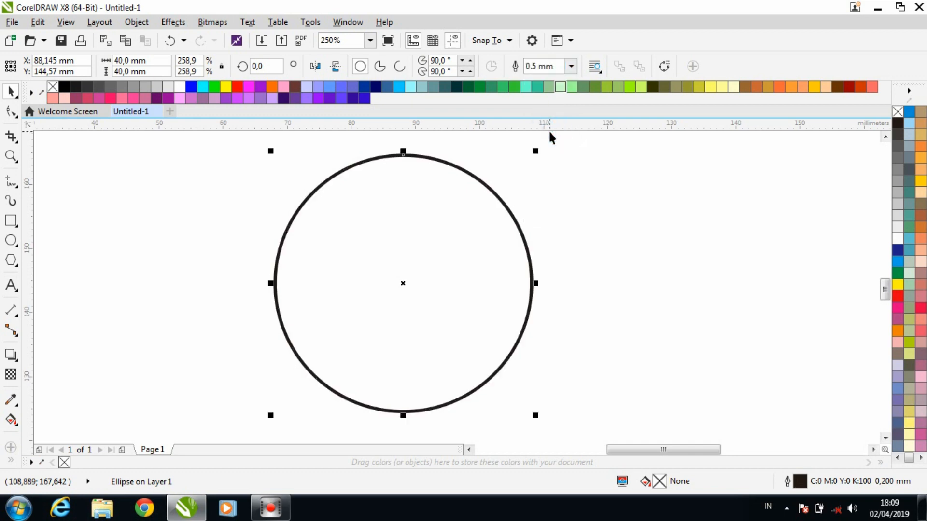
- Add two smaller concentric copies inside the circle, one just within its outline and one about two-thirds of its size
{"action": "left_click_drag", "start_coordinate": [536, 151], "coordinate": [511, 191]}
{"action": "right_click", "coordinate": [539, 155]}
{"action": "left_click", "coordinate": [575, 178]}
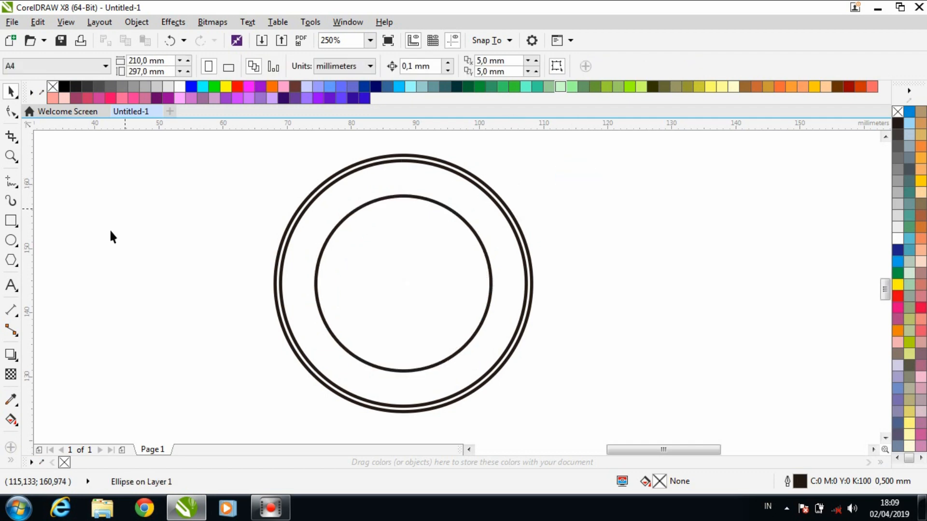
- Add the artistic text "TUTORIAL MEMBUAT" starting in the empty area left of the circles
{"action": "left_click", "coordinate": [10, 286]}
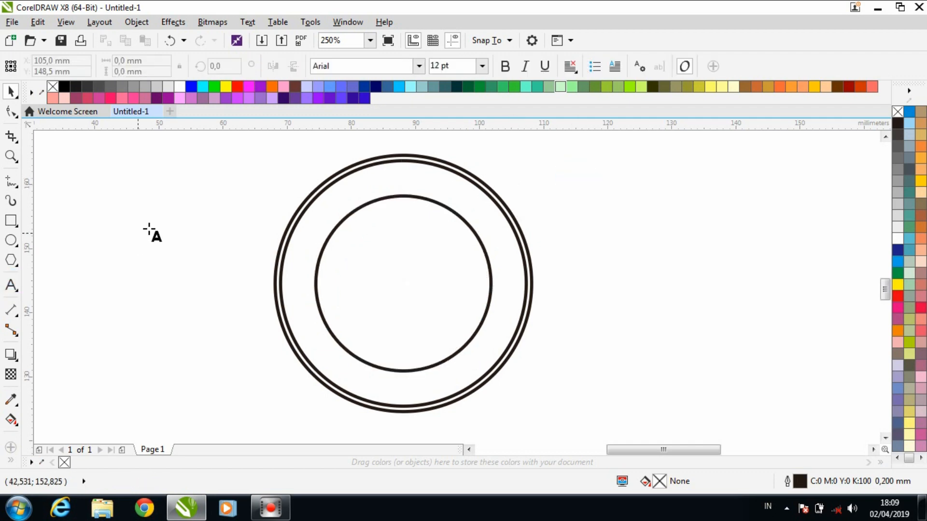
{"action": "left_click", "coordinate": [117, 228]}
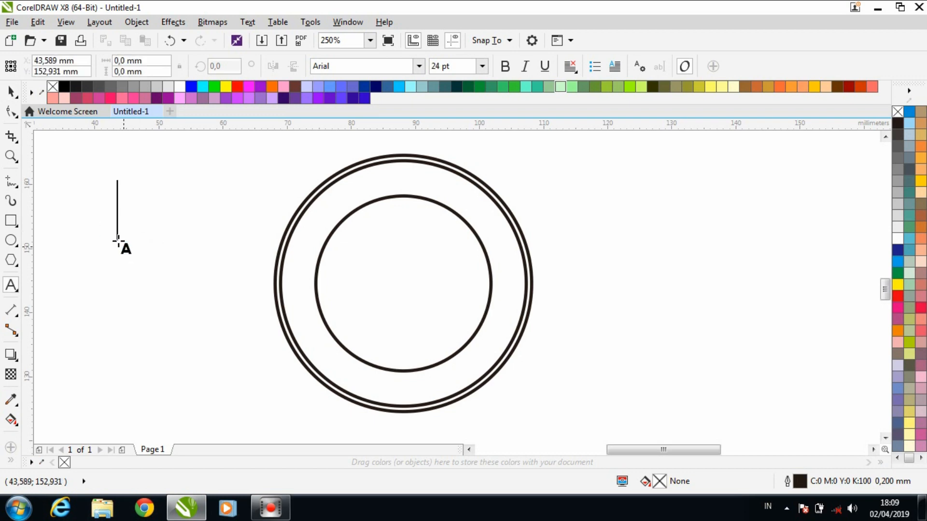
{"action": "type", "text": "T"}
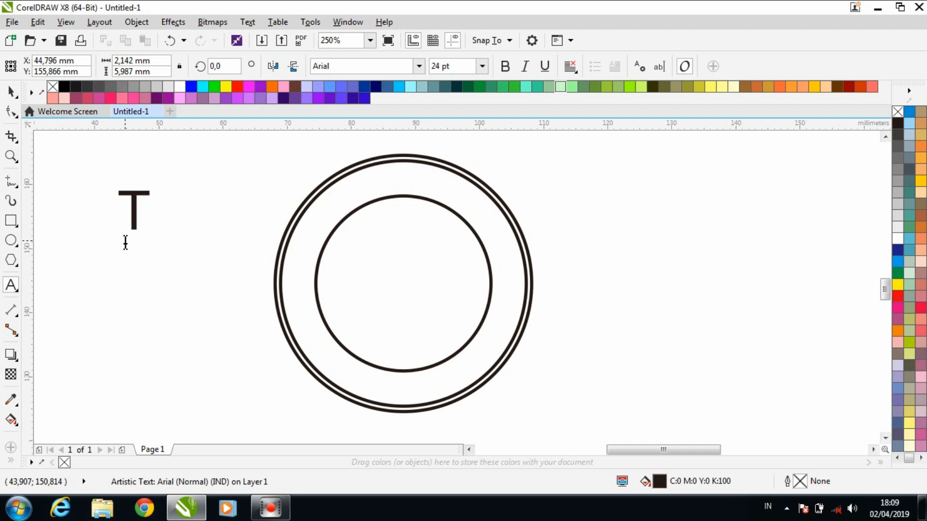
{"action": "type", "text": "UTOR"}
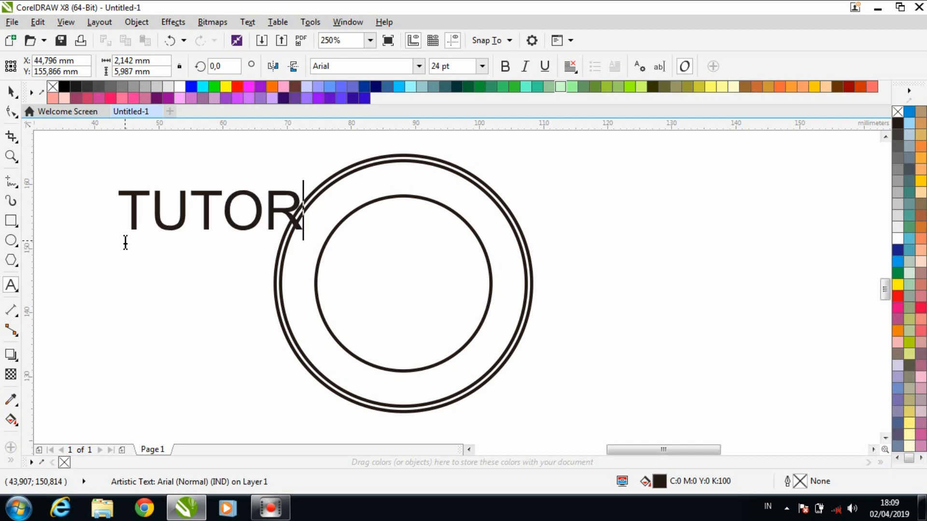
{"action": "type", "text": "IAL "}
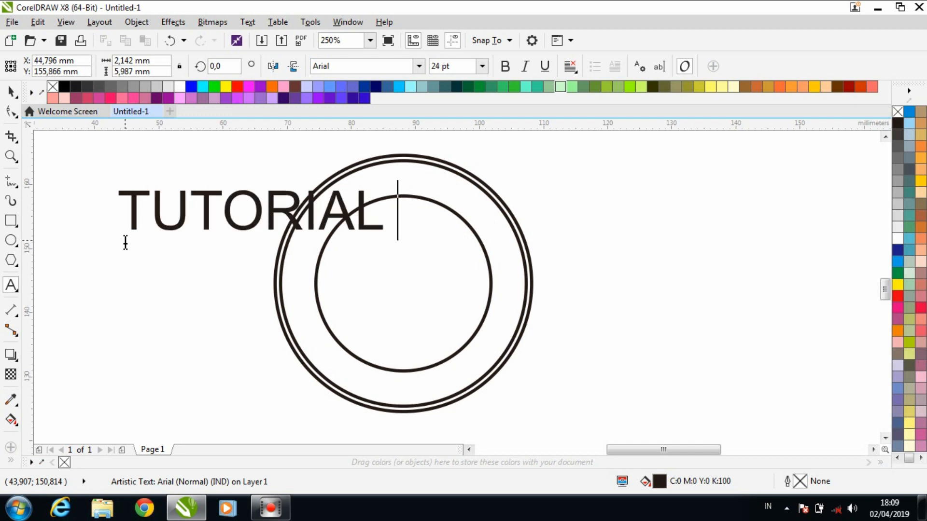
{"action": "type", "text": "MEMBUA"}
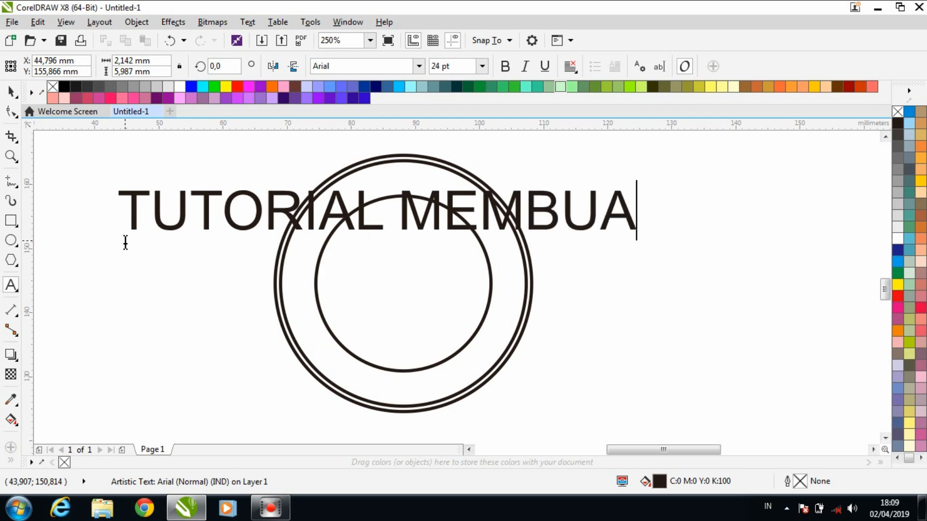
{"action": "type", "text": "T"}
- Format the "TUTORIAL MEMBUAT" text as Times New Roman, 10 pt, bold
{"action": "left_click", "coordinate": [14, 91]}
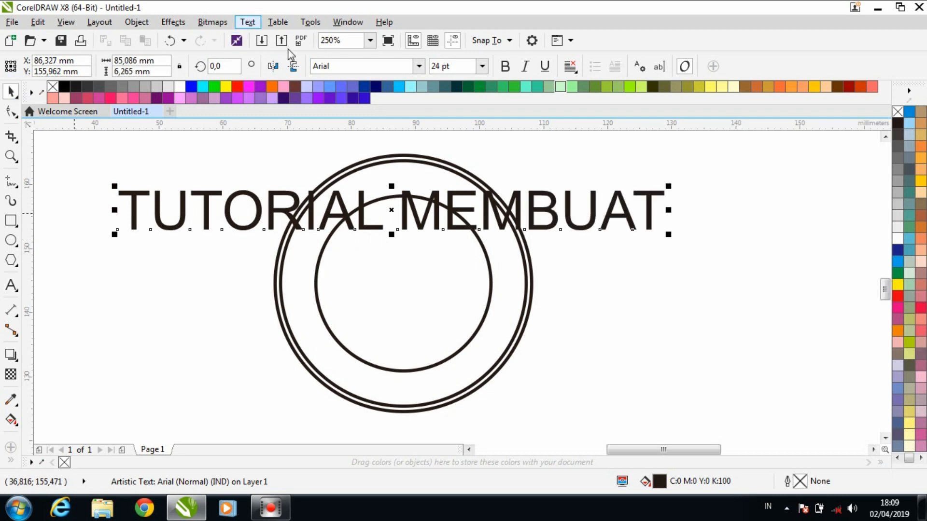
{"action": "left_click", "coordinate": [419, 66]}
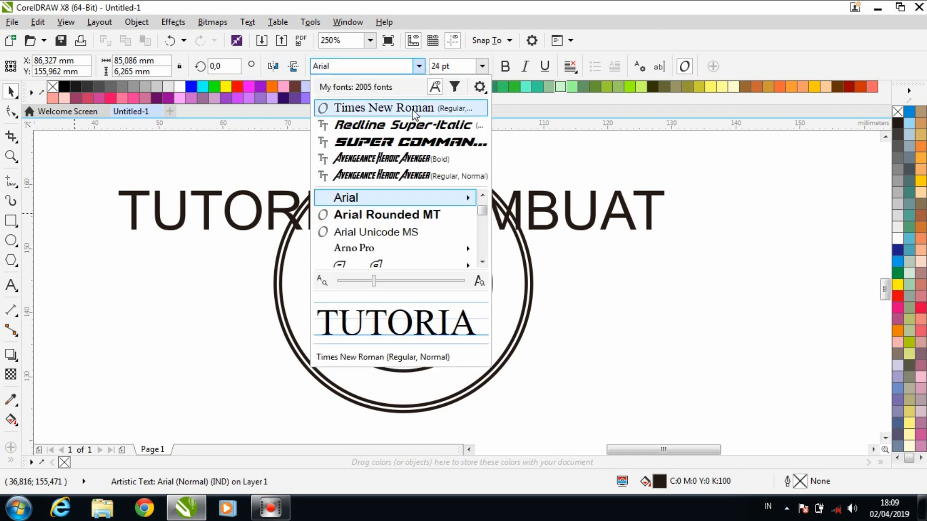
{"action": "left_click", "coordinate": [411, 108]}
{"action": "left_click", "coordinate": [475, 72]}
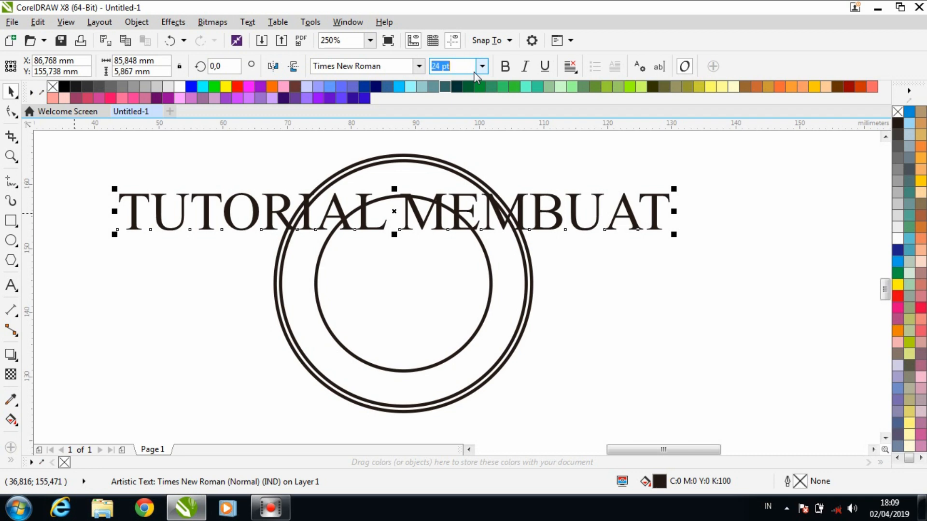
{"action": "left_click", "coordinate": [484, 68]}
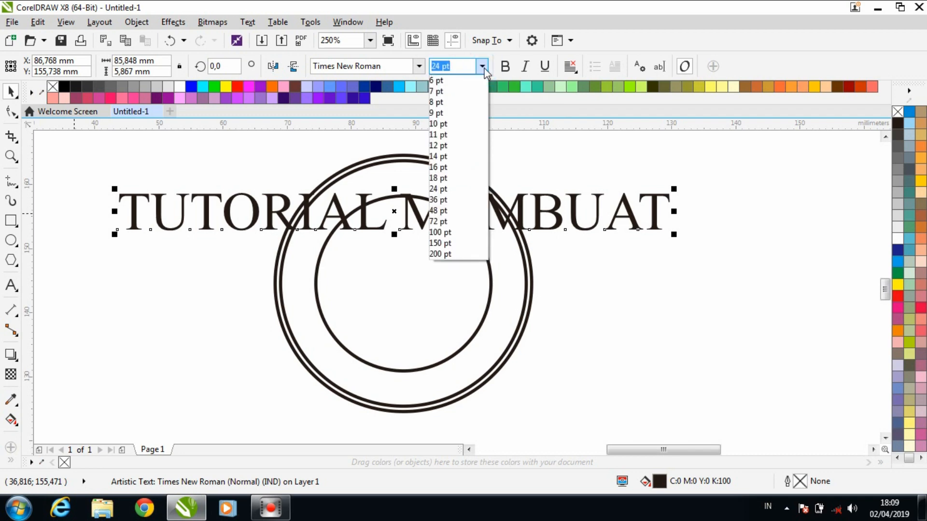
{"action": "left_click", "coordinate": [439, 125]}
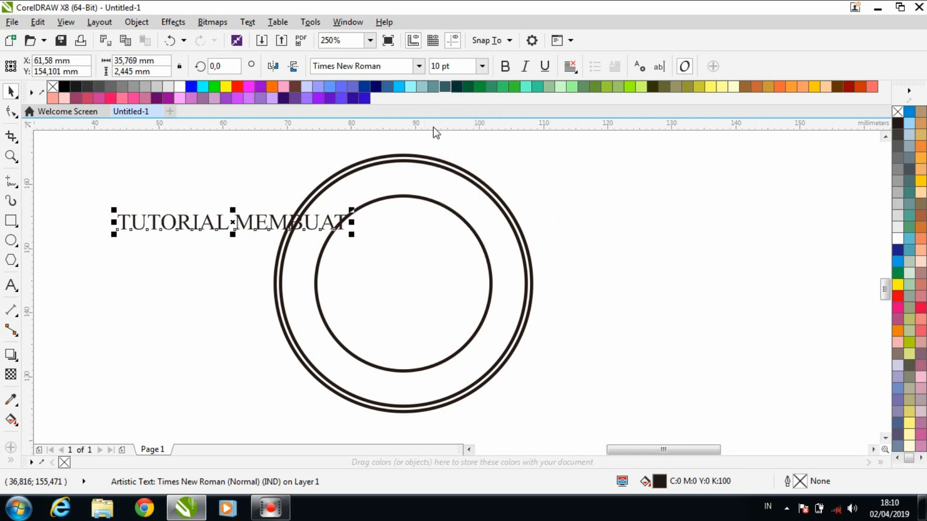
{"action": "left_click", "coordinate": [505, 66]}
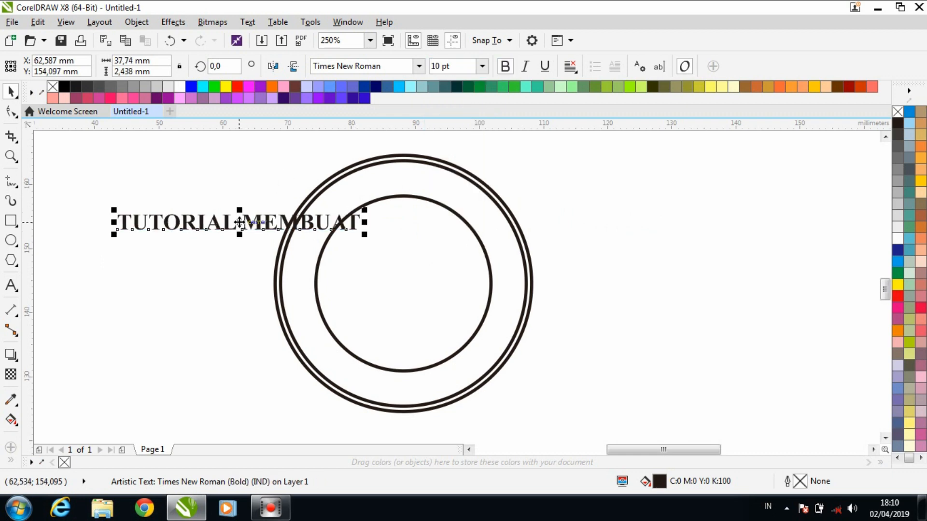
{"action": "right_click", "coordinate": [238, 224]}
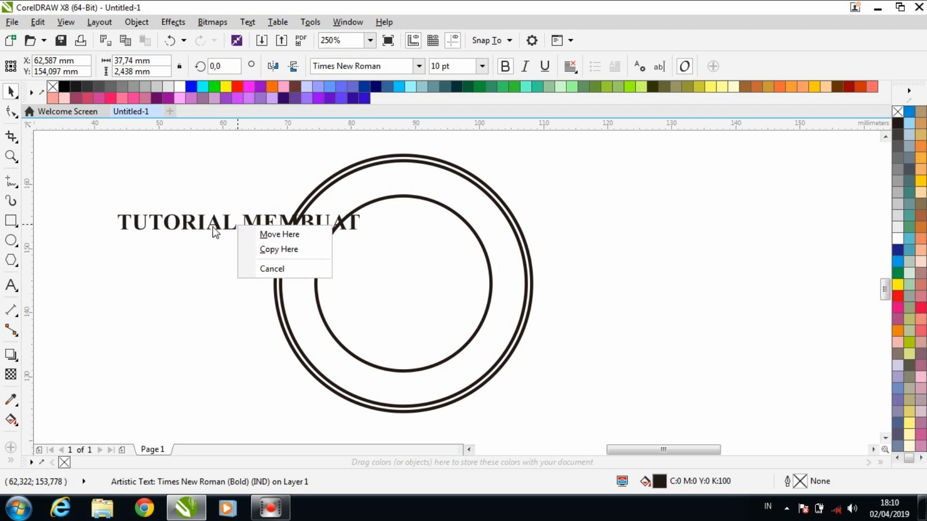
{"action": "left_click", "coordinate": [213, 226]}
{"action": "right_click", "coordinate": [212, 225]}
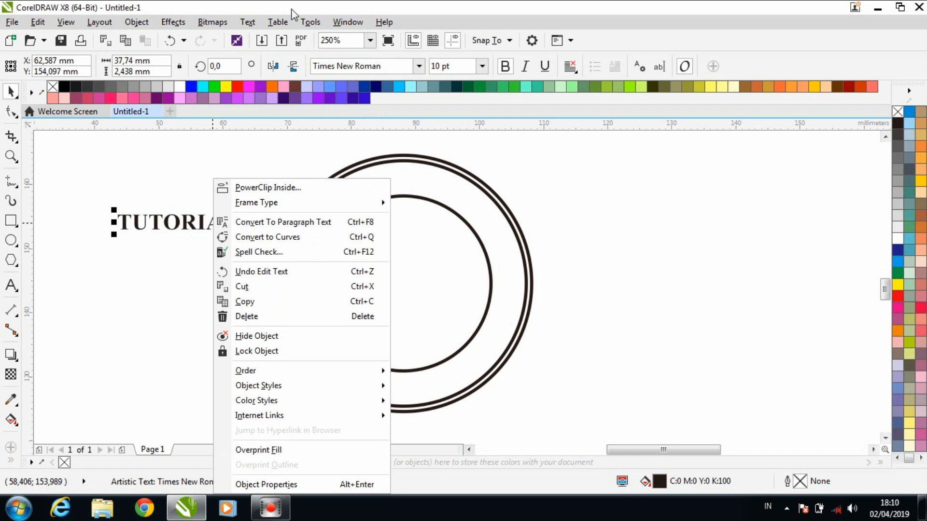
- Fit the "TUTORIAL MEMBUAT" text to the inner circle's path, arched across the upper part of the ring with a small offset
{"action": "left_click", "coordinate": [247, 22]}
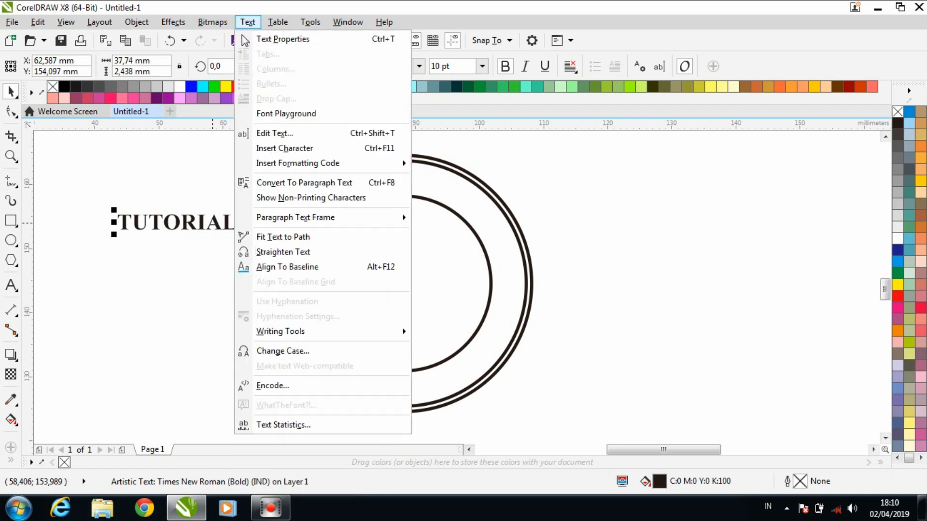
{"action": "left_click", "coordinate": [269, 236]}
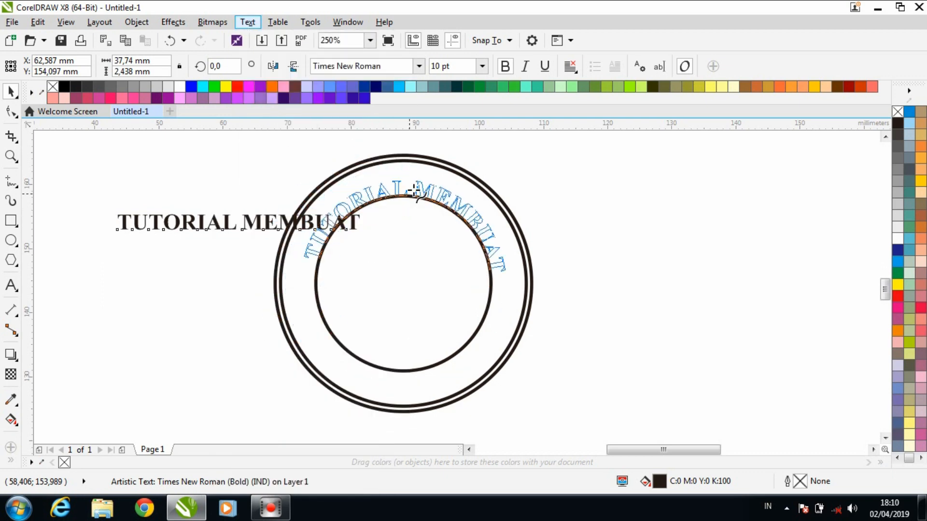
{"action": "left_click", "coordinate": [407, 186]}
{"action": "left_click", "coordinate": [407, 186]}
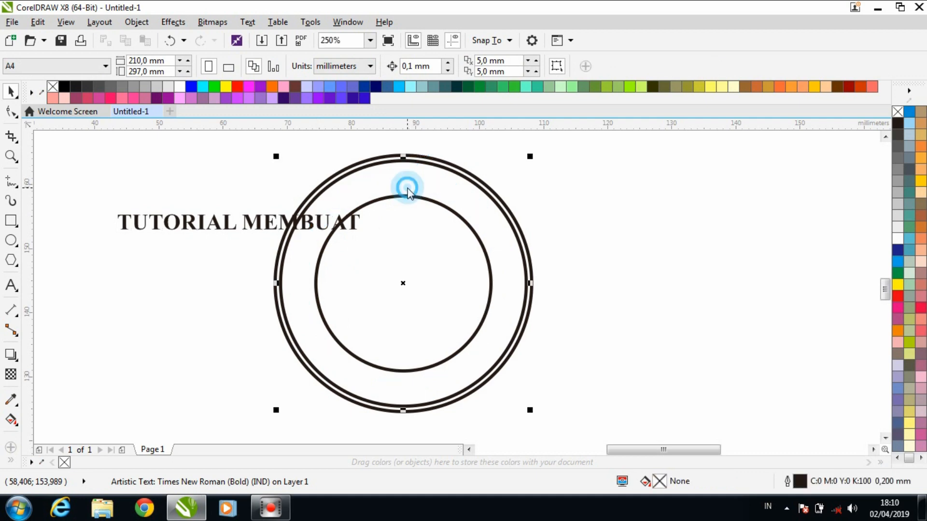
{"action": "left_click", "coordinate": [224, 194]}
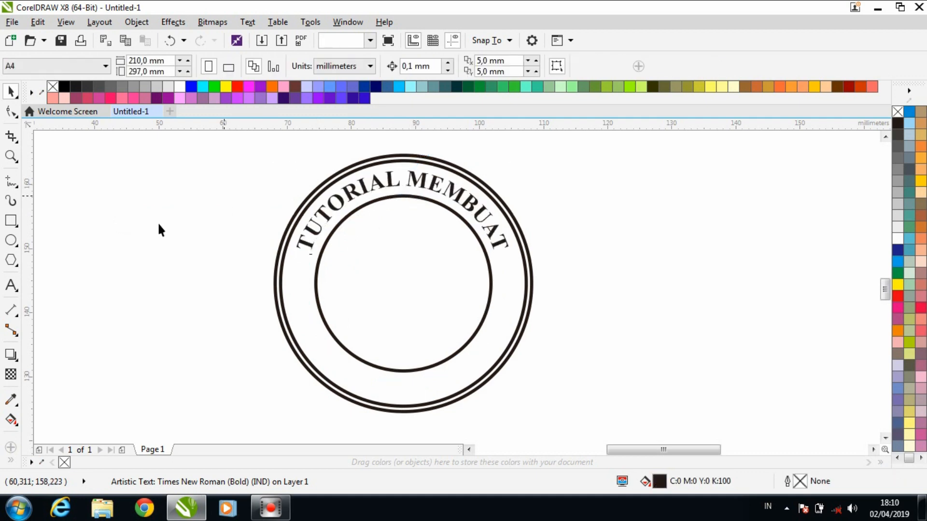
- Add the artistic text "STEMPEL" starting in the empty area left of the circles
{"action": "left_click", "coordinate": [10, 285]}
{"action": "left_click", "coordinate": [85, 284]}
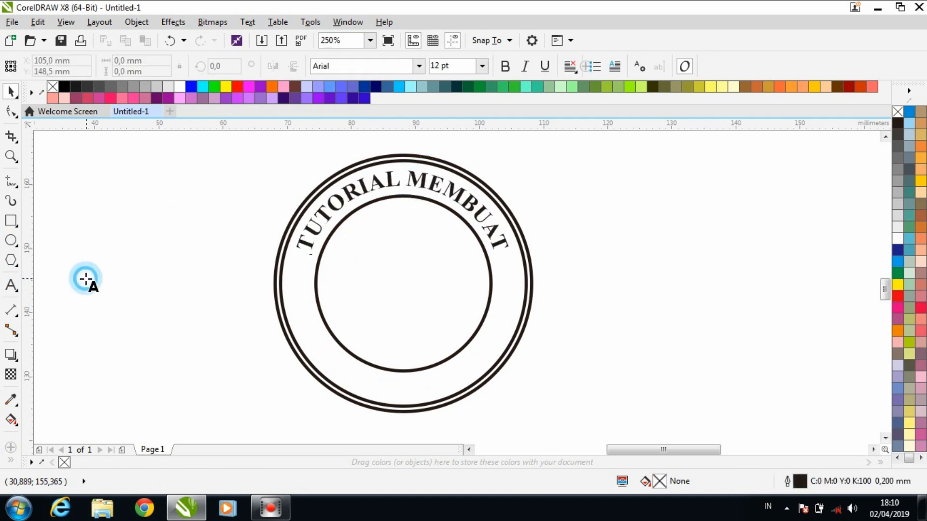
{"action": "type", "text": "S"}
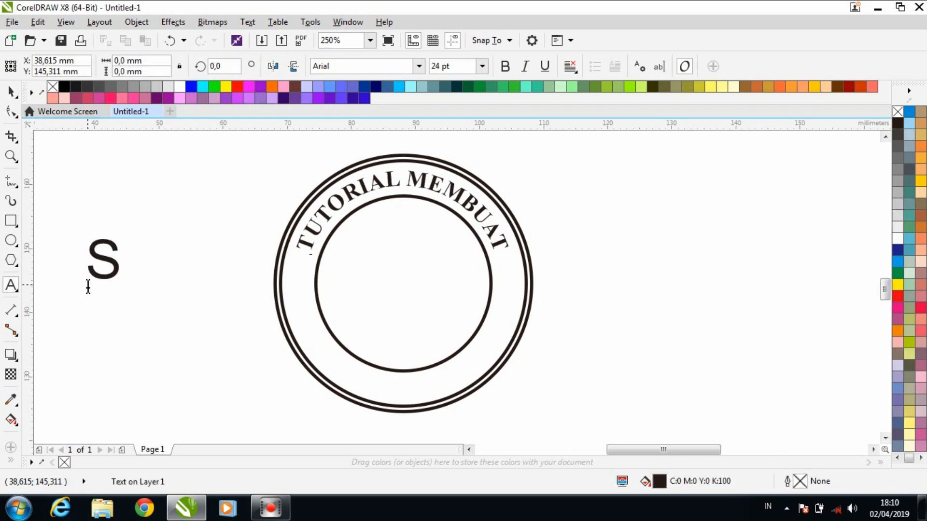
{"action": "type", "text": "TEMPEL"}
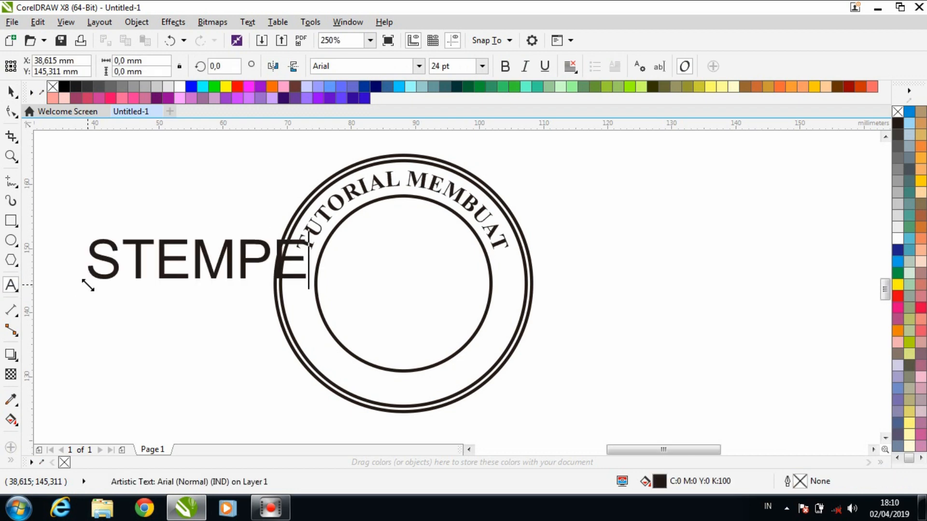
- Format the "STEMPEL" text as Times New Roman, 11 pt, bold
{"action": "left_click", "coordinate": [11, 90]}
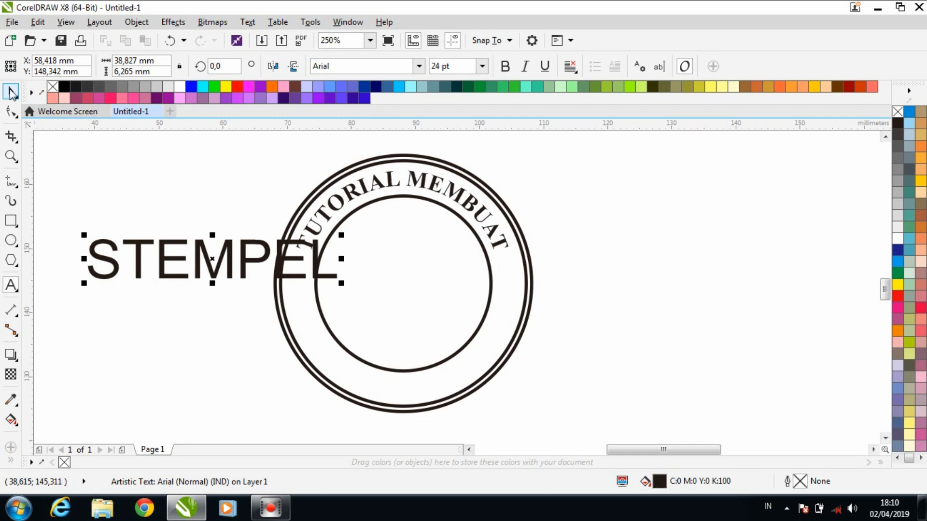
{"action": "left_click", "coordinate": [418, 68]}
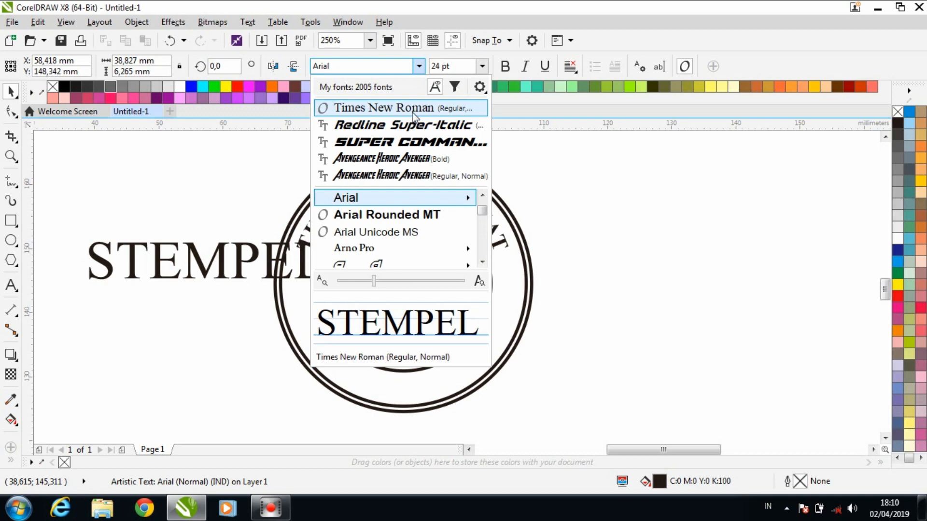
{"action": "left_click", "coordinate": [412, 109]}
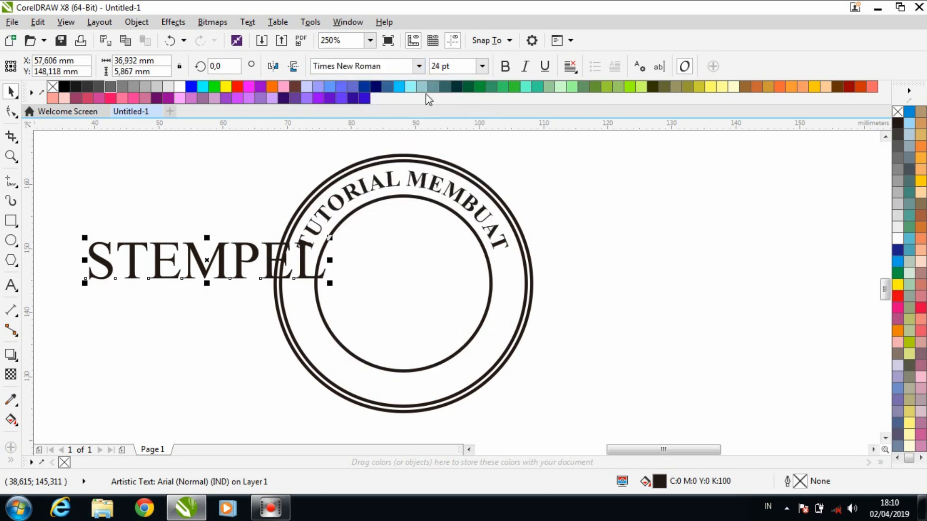
{"action": "left_click", "coordinate": [483, 66]}
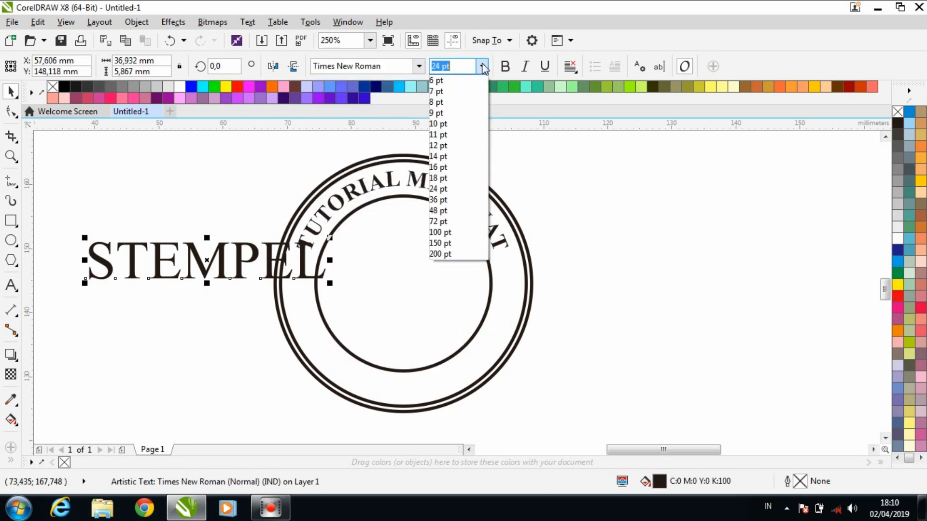
{"action": "left_click", "coordinate": [438, 134]}
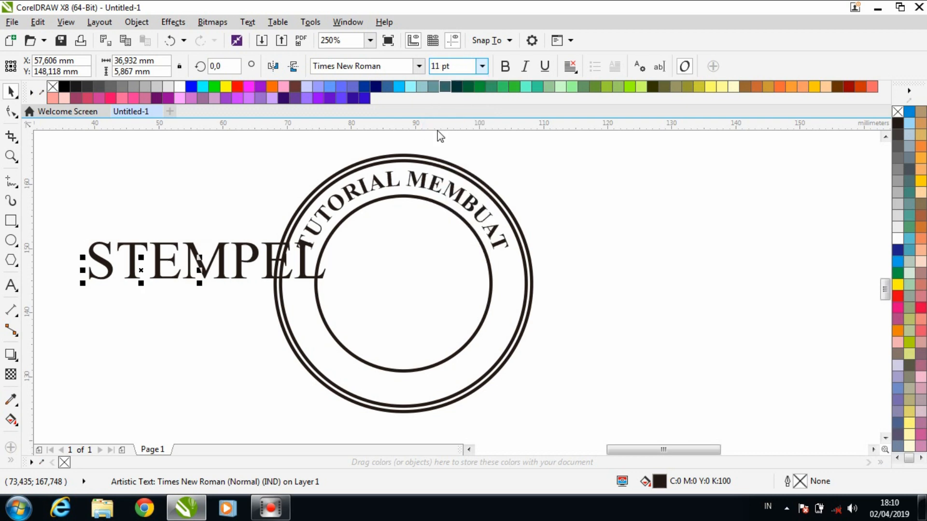
{"action": "left_click", "coordinate": [504, 66]}
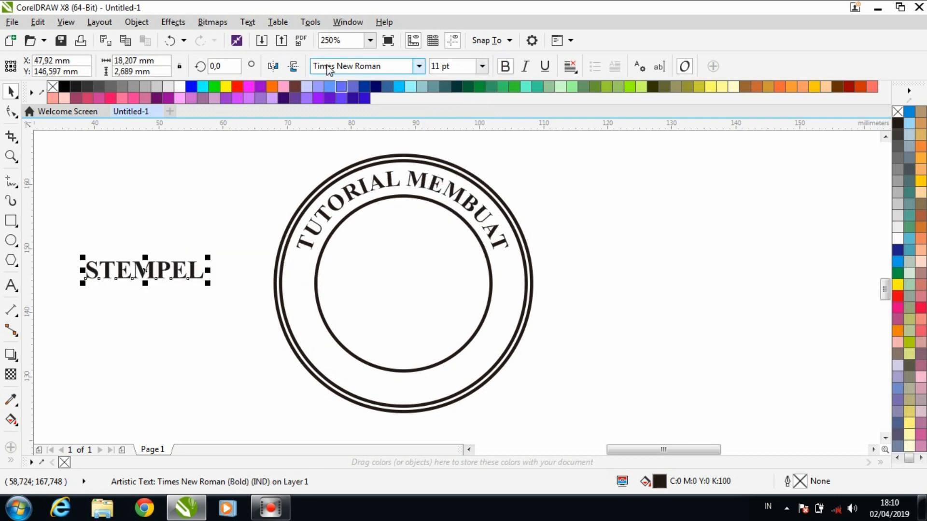
- Fit the "STEMPEL" text to the inner circle's path along the lower part of the ring, and mirror it horizontally and vertically
{"action": "left_click", "coordinate": [247, 22]}
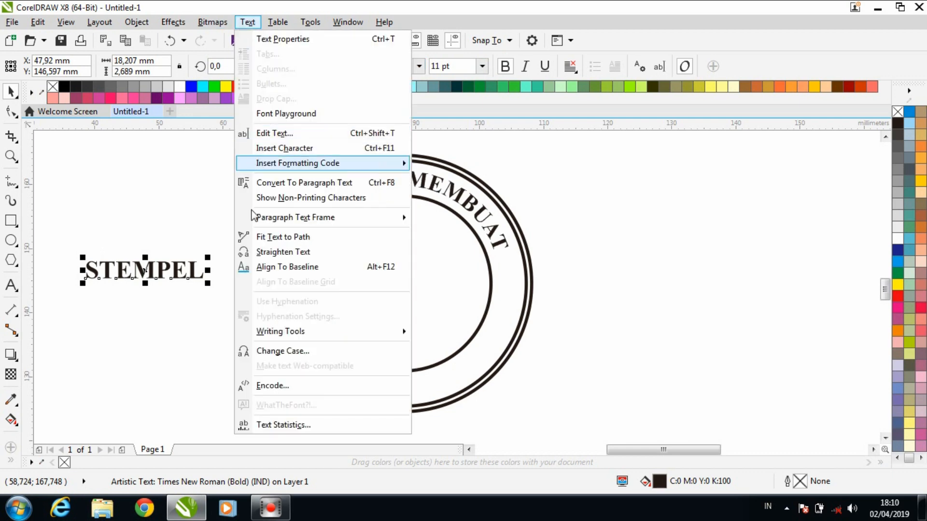
{"action": "left_click", "coordinate": [283, 237]}
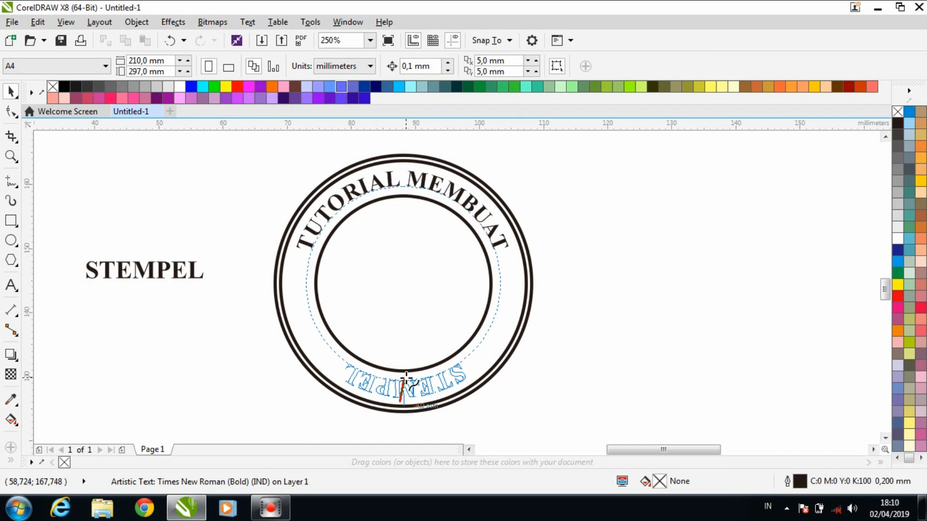
{"action": "left_click", "coordinate": [405, 379]}
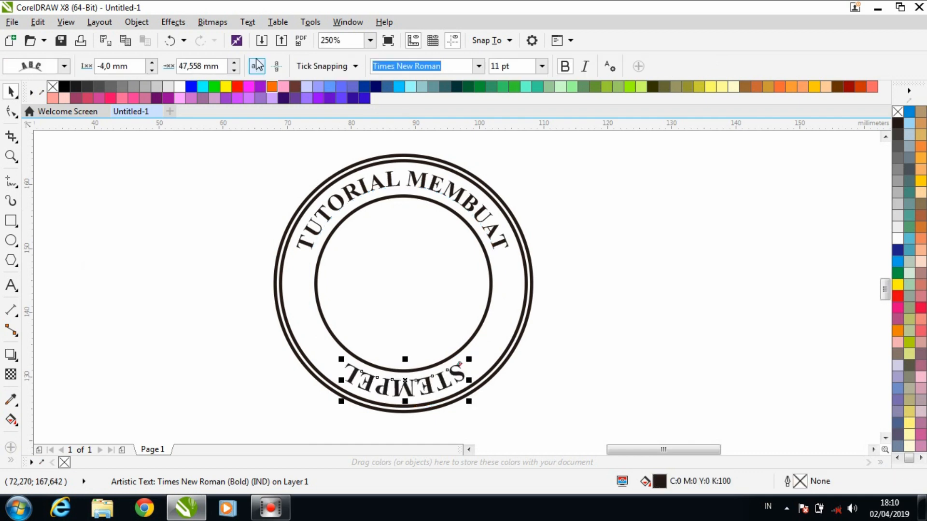
{"action": "left_click", "coordinate": [256, 66]}
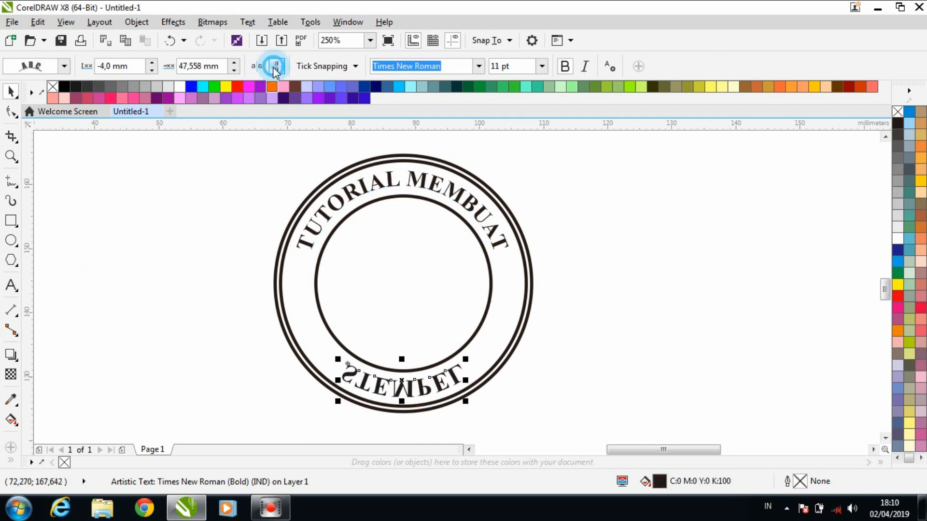
{"action": "left_click", "coordinate": [276, 66]}
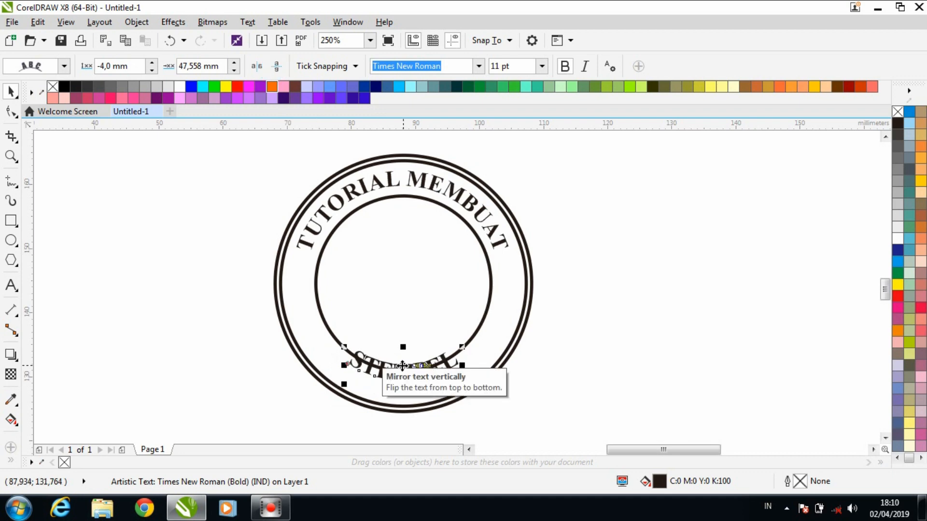
- Move the "STEMPEL" text outward from the inner circle into the middle of the ring, at an offset of about -1.3 mm
{"action": "mouse_move", "coordinate": [402, 366]}
{"action": "left_mouse_down"}
{"action": "mouse_move", "coordinate": [393, 391]}
{"action": "mouse_move", "coordinate": [404, 389]}
{"action": "left_mouse_up"}
{"action": "scroll", "coordinate": [394, 391], "scroll_direction": "up", "scroll_amount": 2}
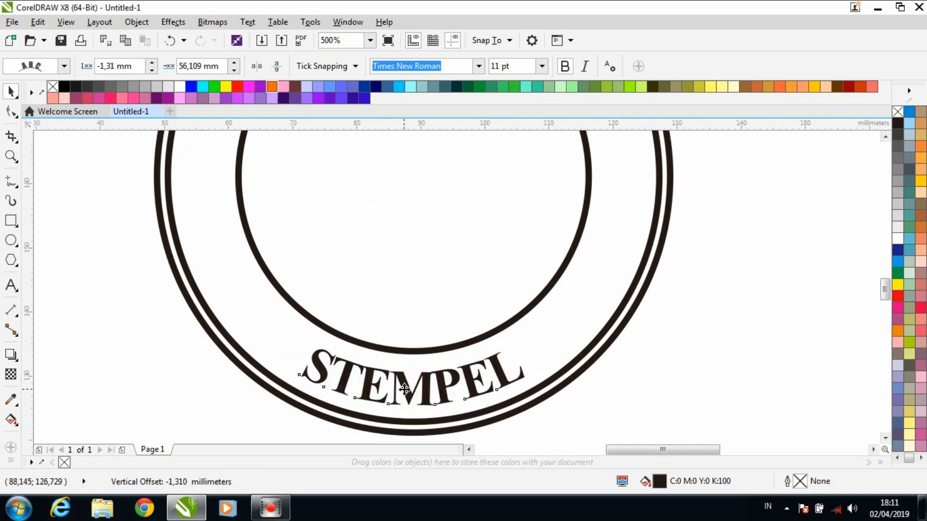
{"action": "scroll", "coordinate": [404, 389], "scroll_direction": "down", "scroll_amount": 2}
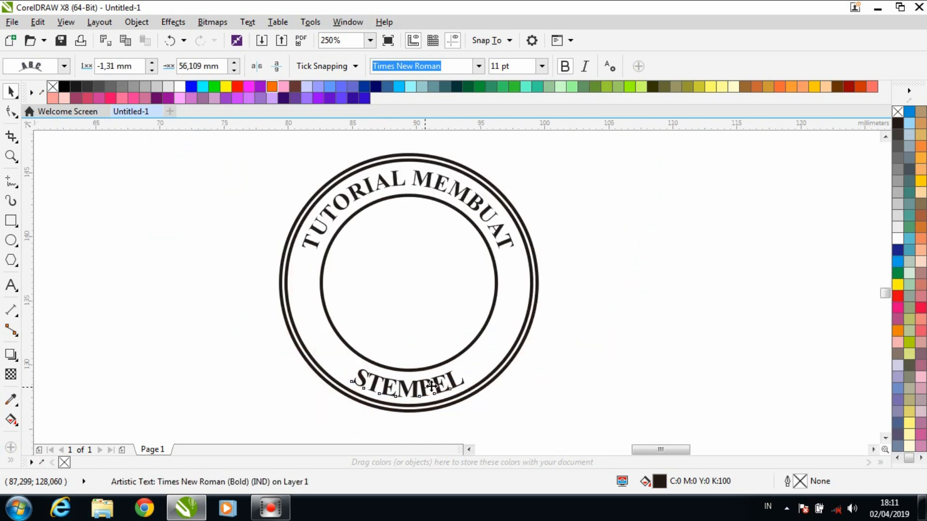
{"action": "scroll", "coordinate": [424, 387], "scroll_direction": "up", "scroll_amount": 2}
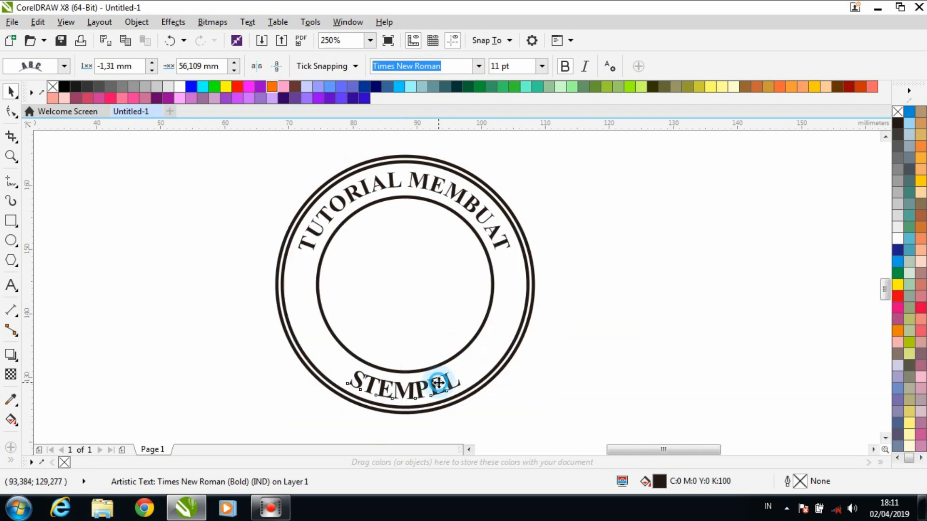
{"action": "left_click_drag", "start_coordinate": [438, 378], "coordinate": [442, 374]}
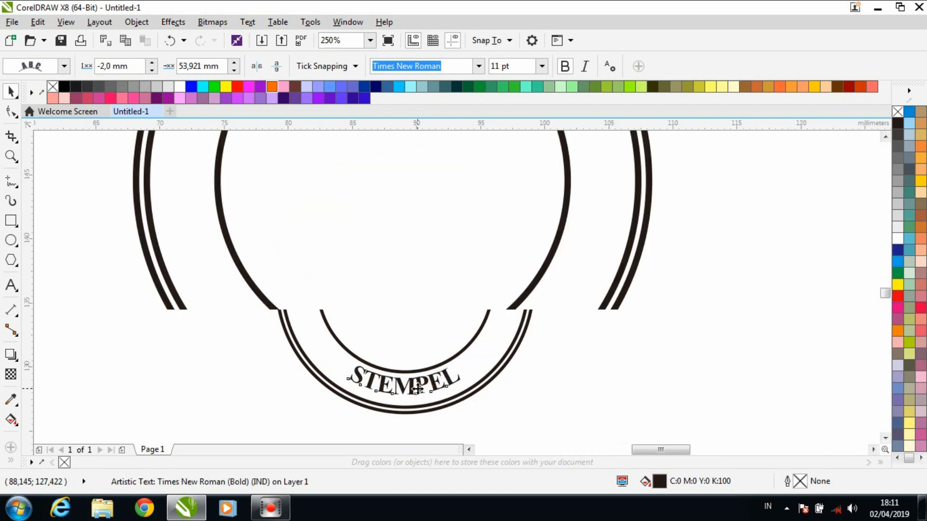
{"action": "scroll", "coordinate": [421, 385], "scroll_direction": "up", "scroll_amount": 2}
{"action": "left_click", "coordinate": [421, 385]}
{"action": "left_click_drag", "start_coordinate": [422, 385], "coordinate": [421, 392]}
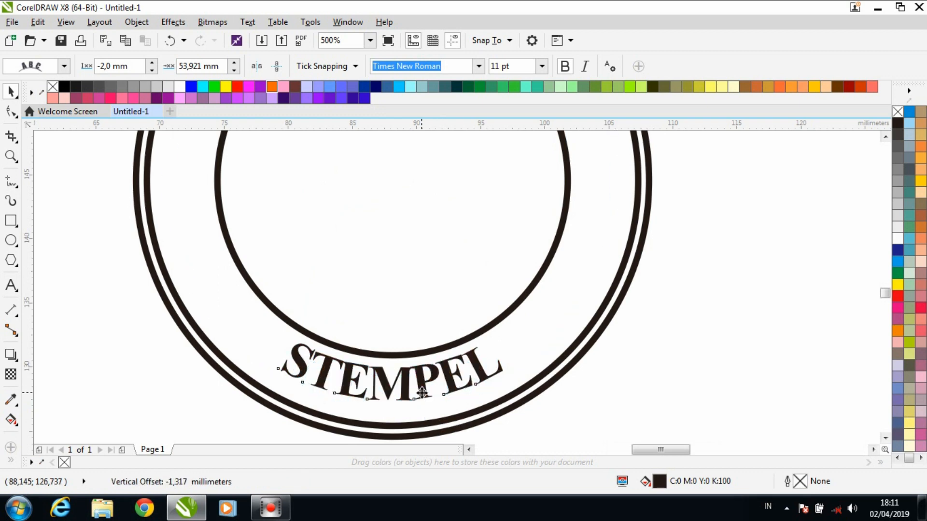
{"action": "scroll", "coordinate": [420, 392], "scroll_direction": "down", "scroll_amount": 2}
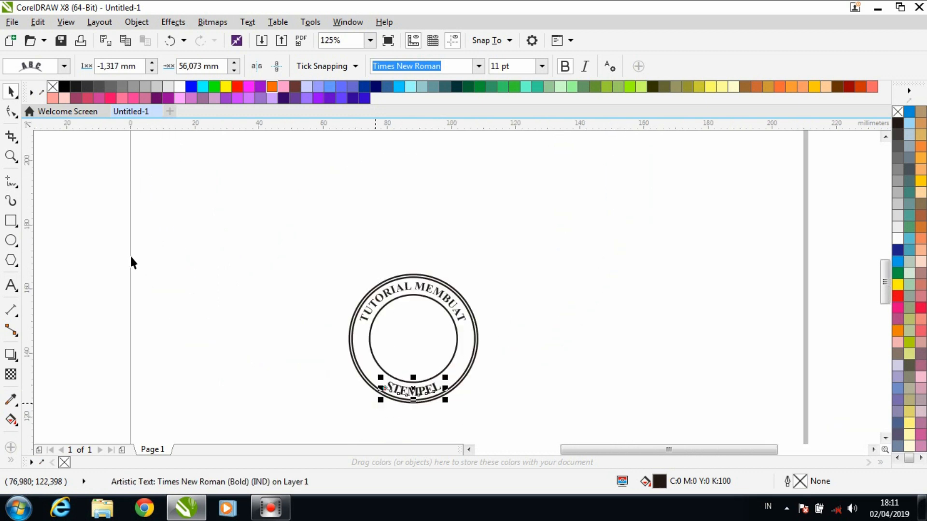
- Widen the letter spacing of "STEMPEL" with the Shape tool so the word spreads along the lower arc
{"action": "left_click", "coordinate": [12, 112]}
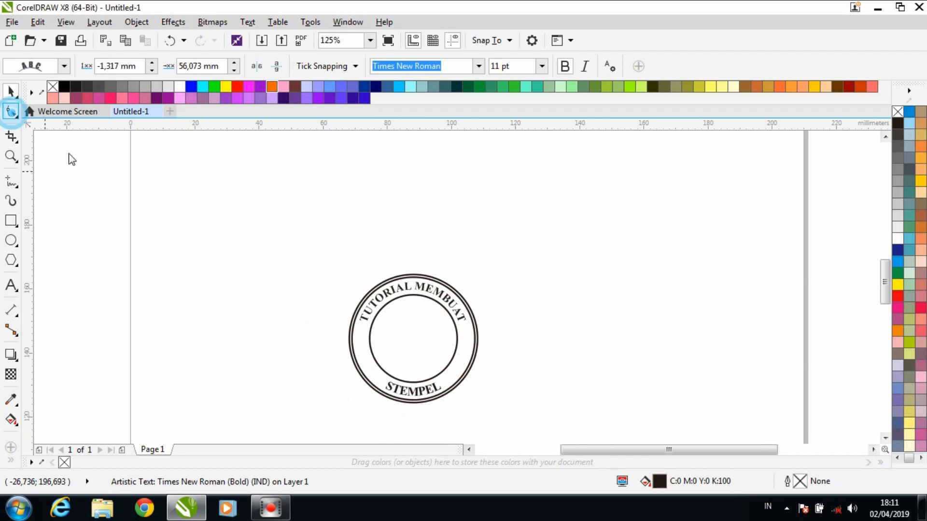
{"action": "left_click", "coordinate": [448, 400]}
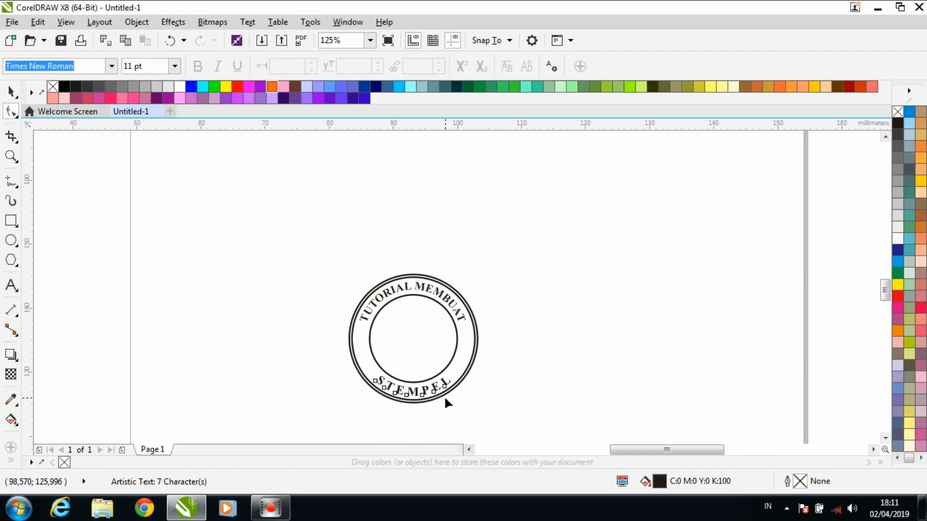
{"action": "scroll", "coordinate": [444, 395], "scroll_direction": "up", "scroll_amount": 1}
{"action": "left_click_drag", "start_coordinate": [461, 399], "coordinate": [465, 399]}
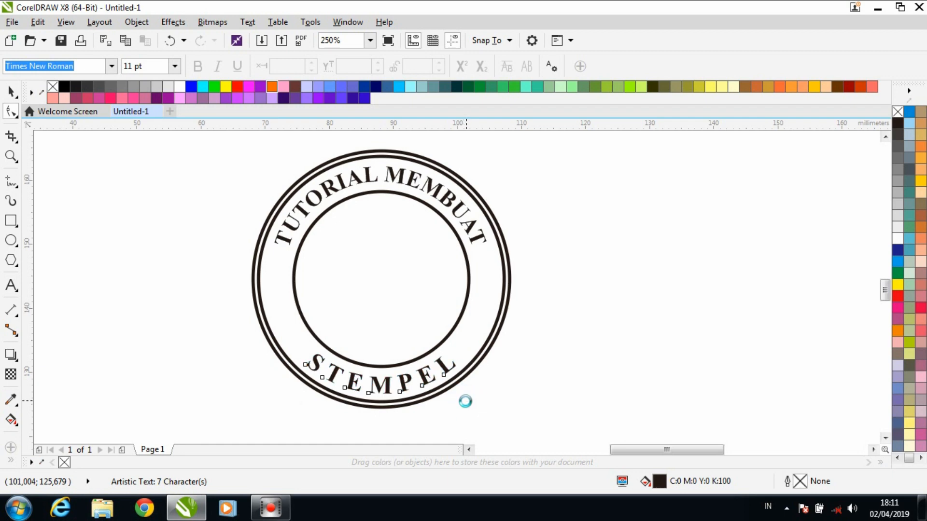
- Draw a rectangle about 32 by 8 mm across the middle of the inner circle and give it a 0.5 mm outline
{"action": "left_click", "coordinate": [10, 220]}
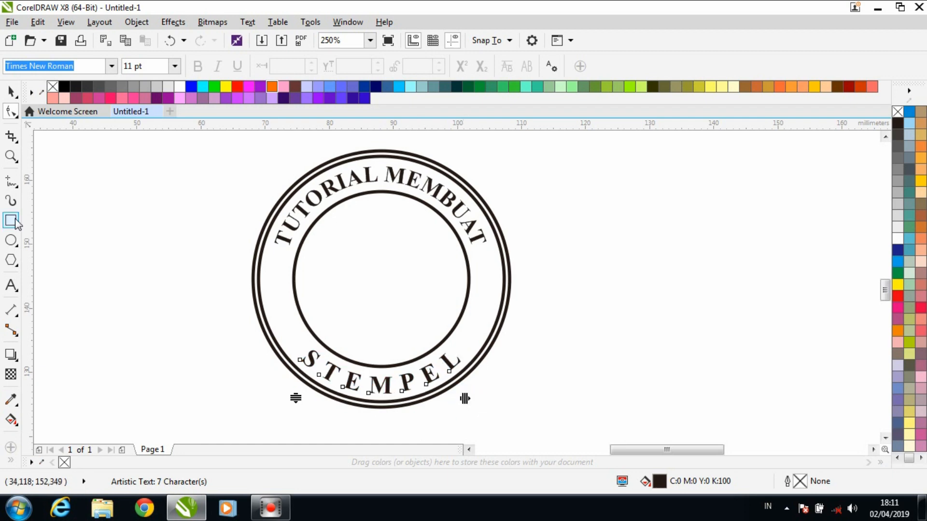
{"action": "left_click", "coordinate": [298, 261]}
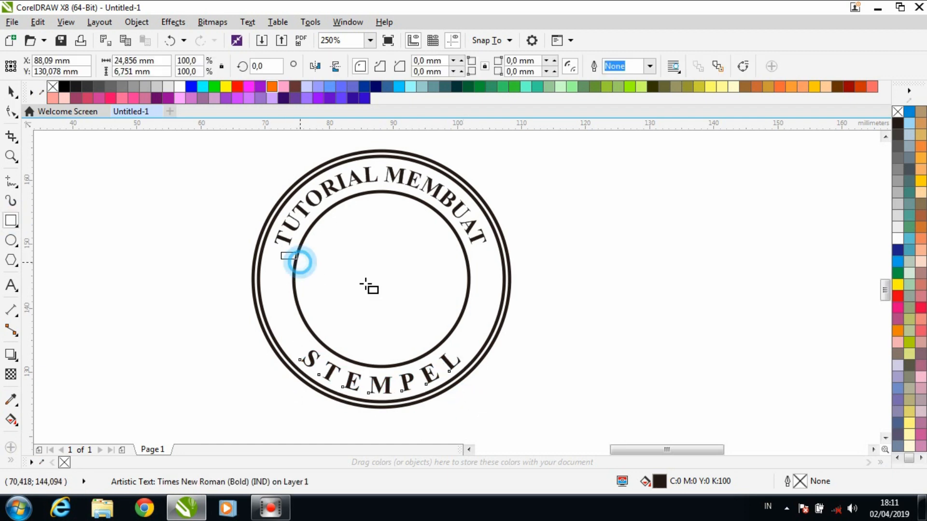
{"action": "left_click_drag", "start_coordinate": [367, 286], "coordinate": [486, 304]}
{"action": "left_click", "coordinate": [650, 66]}
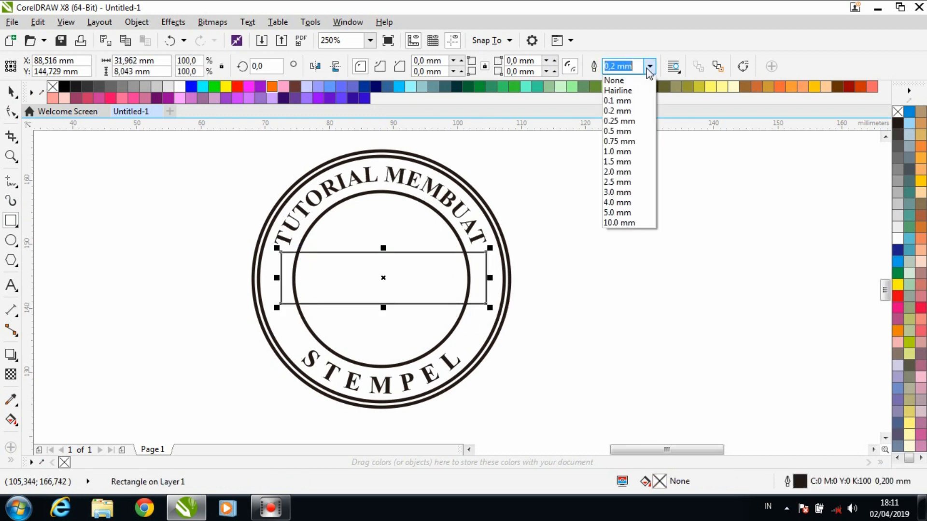
{"action": "left_click", "coordinate": [623, 131]}
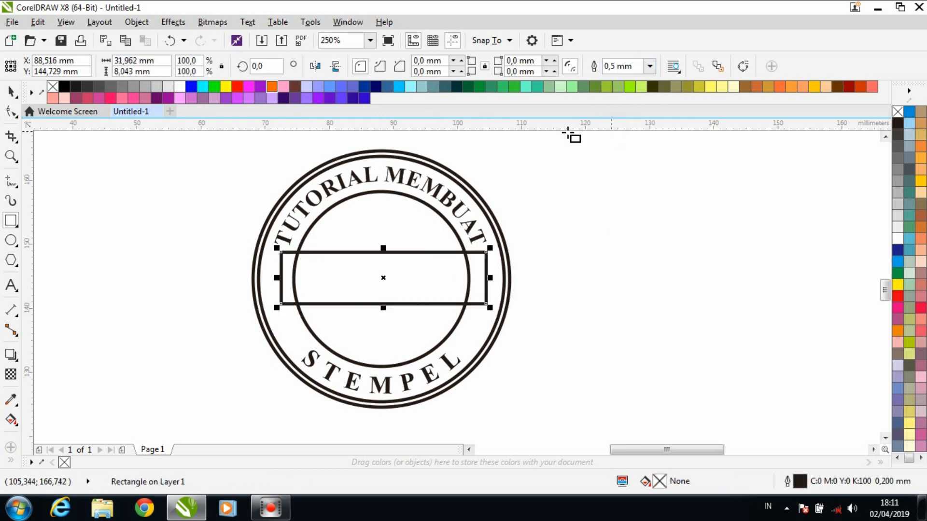
{"action": "right_click", "coordinate": [52, 87]}
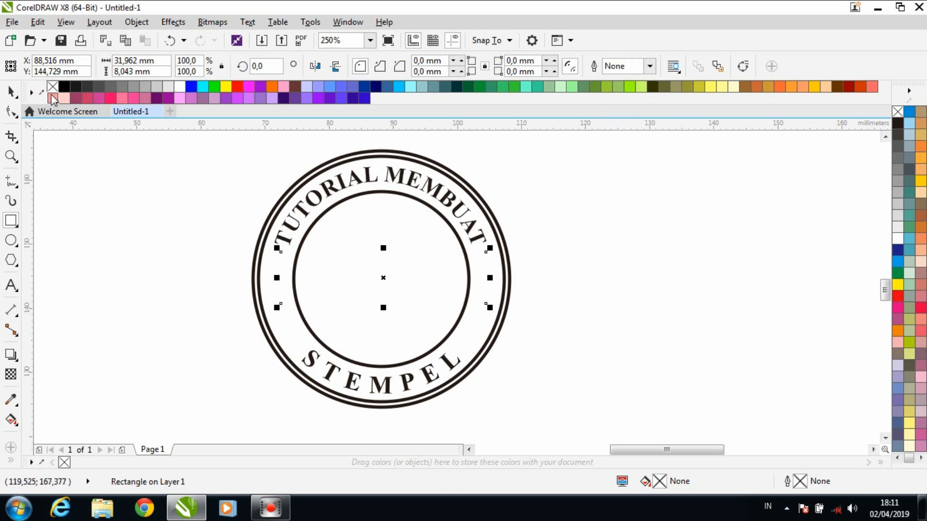
{"action": "key", "text": "ctrl+z"}
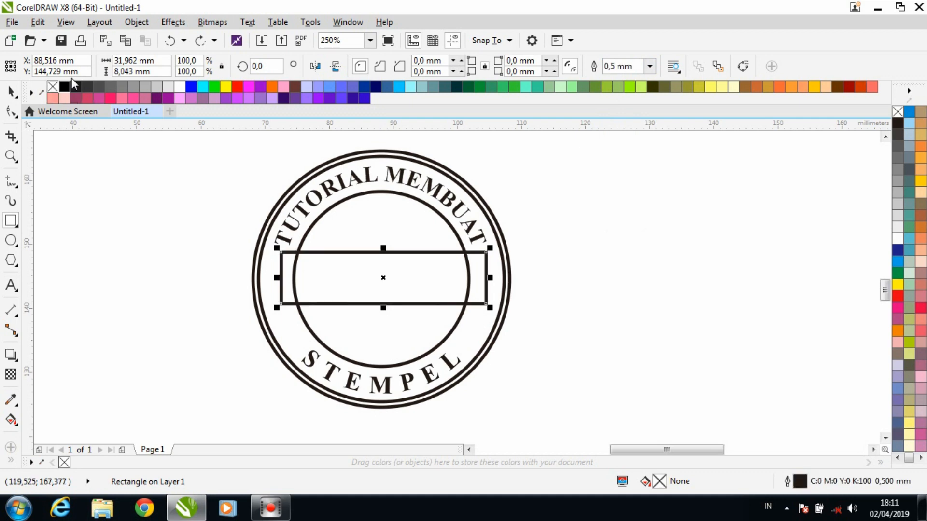
- Align the rectangle with the inner circle, centred both horizontally and vertically
{"action": "left_click", "coordinate": [12, 92]}
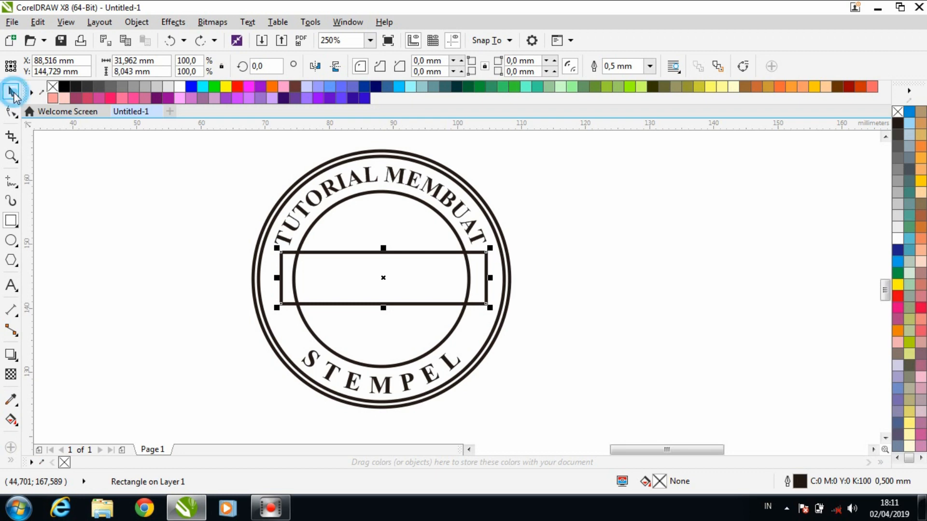
{"action": "left_click", "coordinate": [331, 208], "text": "shift"}
{"action": "key", "text": "c"}
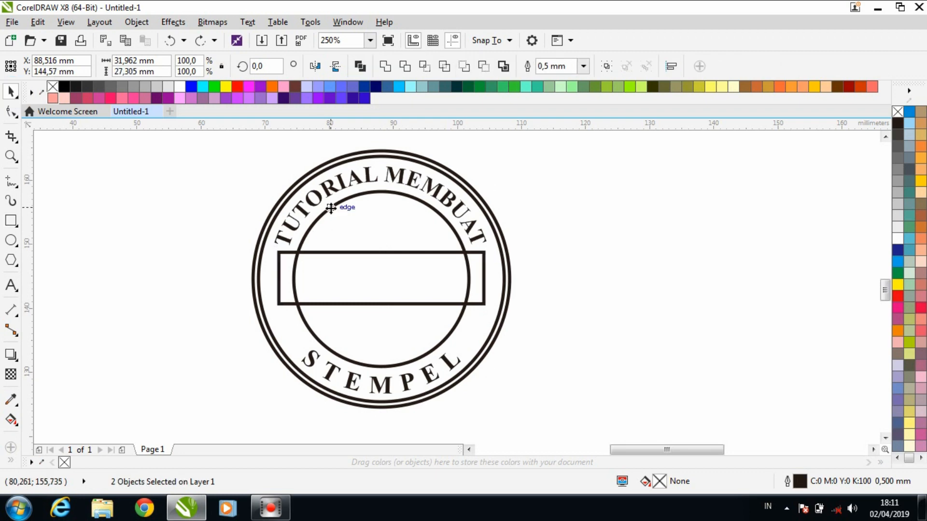
{"action": "key", "text": "e"}
{"action": "left_click", "coordinate": [549, 290]}
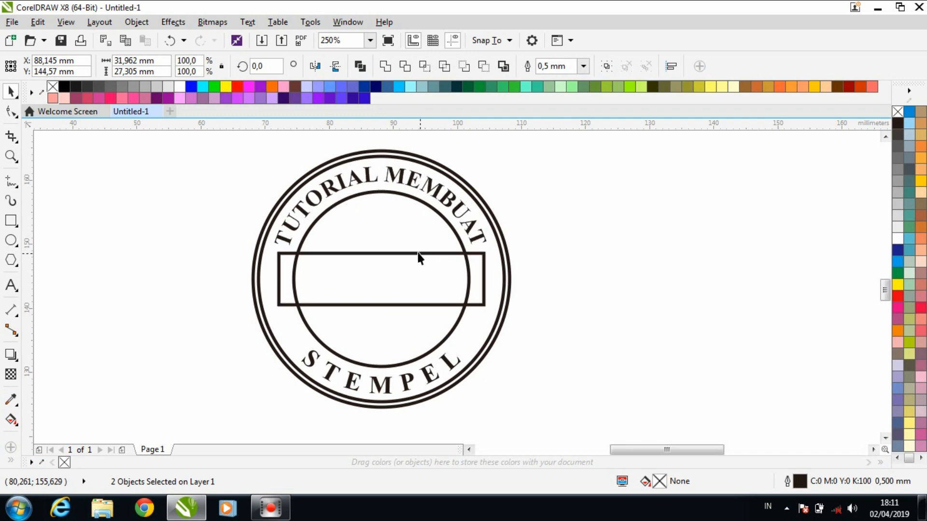
- Intersect the rectangle with the inner circle and delete the original rectangle, leaving only the band inside the circle
{"action": "left_click", "coordinate": [418, 253]}
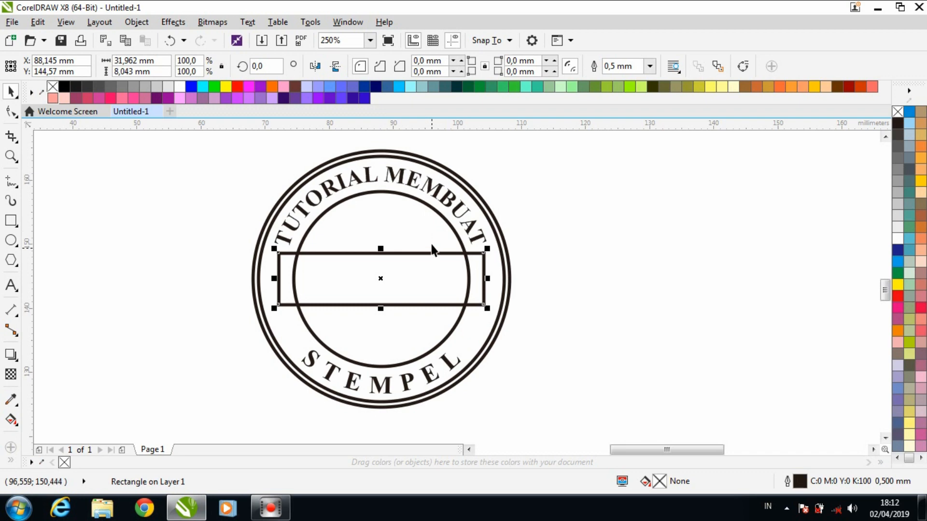
{"action": "left_click", "coordinate": [441, 219], "text": "shift"}
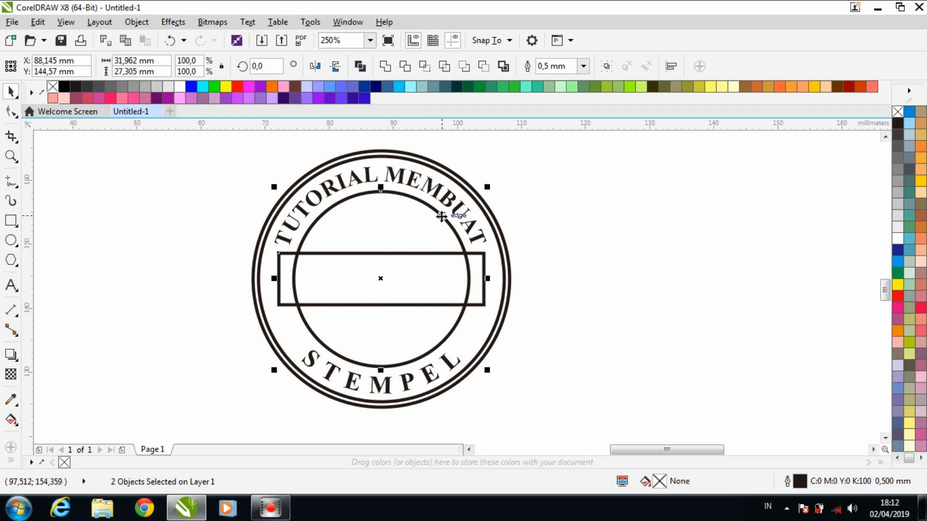
{"action": "left_click", "coordinate": [424, 66]}
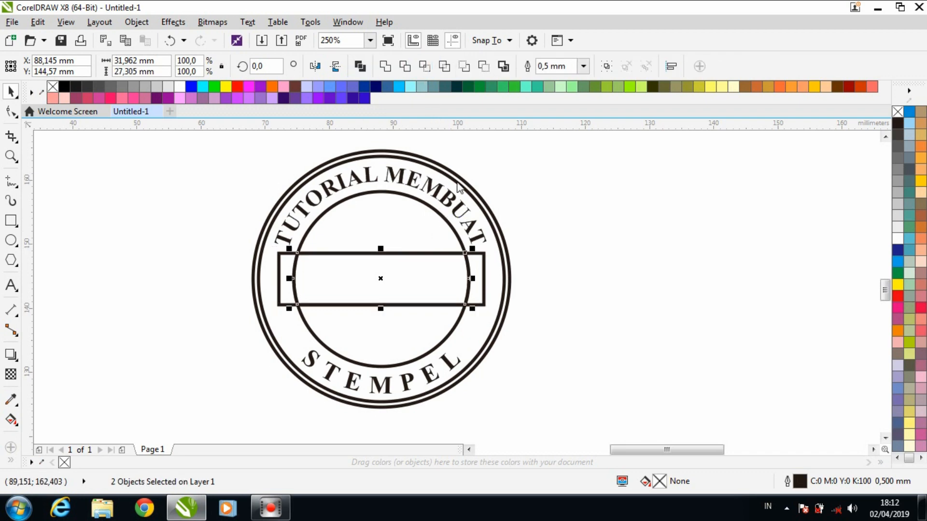
{"action": "left_click", "coordinate": [484, 269]}
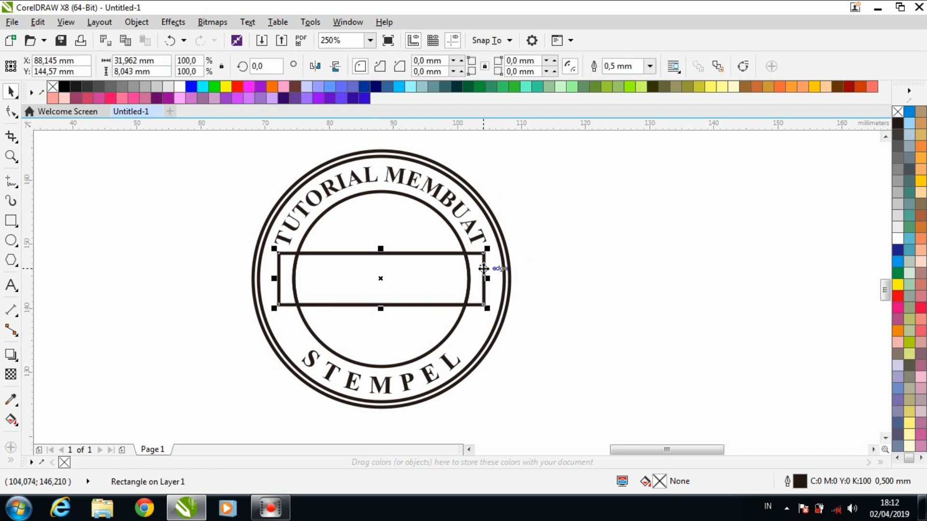
{"action": "key", "text": "Delete"}
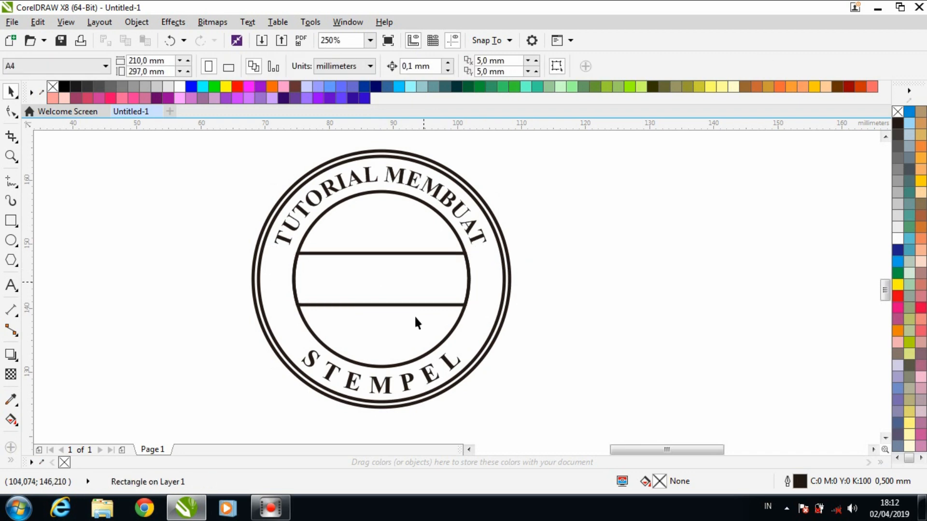
{"action": "left_click", "coordinate": [250, 350]}
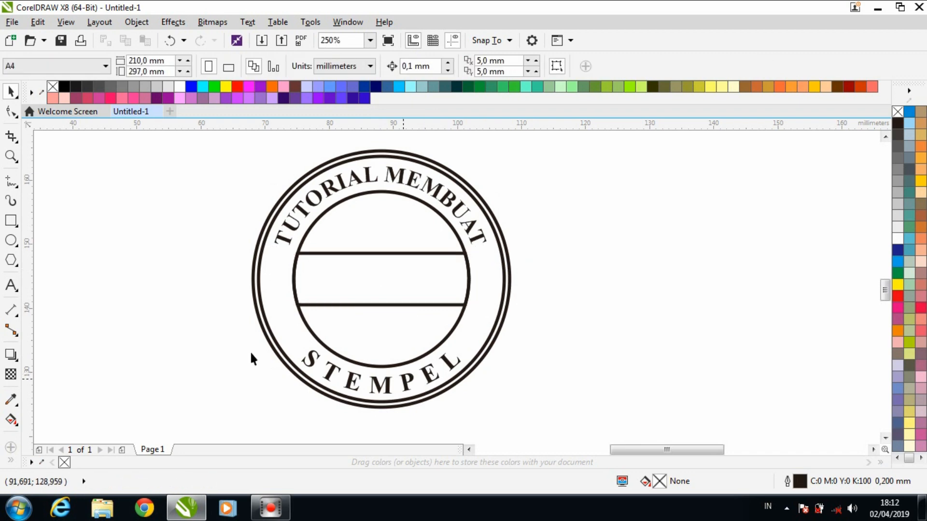
- Add the artistic text "CORELDRAWX8" starting in the empty area left of the circles
{"action": "left_click", "coordinate": [11, 285]}
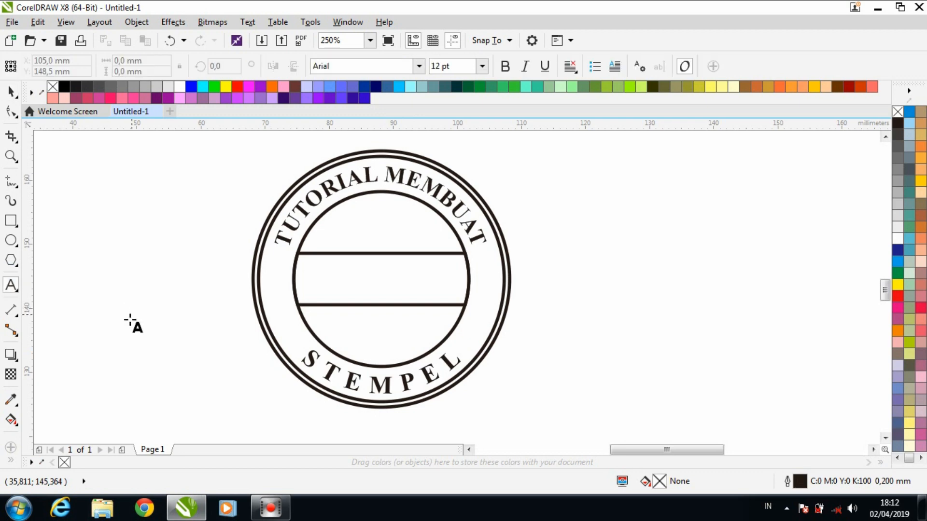
{"action": "left_click", "coordinate": [128, 318]}
{"action": "type", "text": "C"}
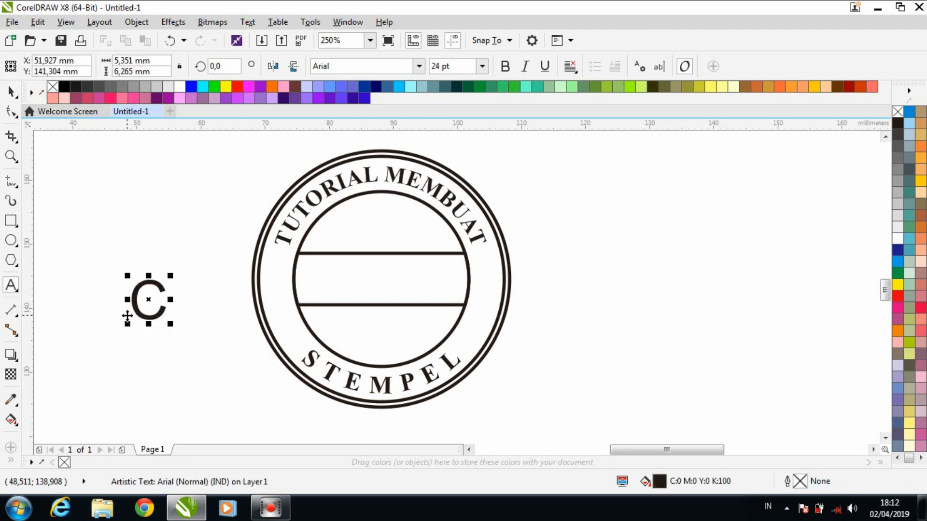
{"action": "type", "text": "OREL"}
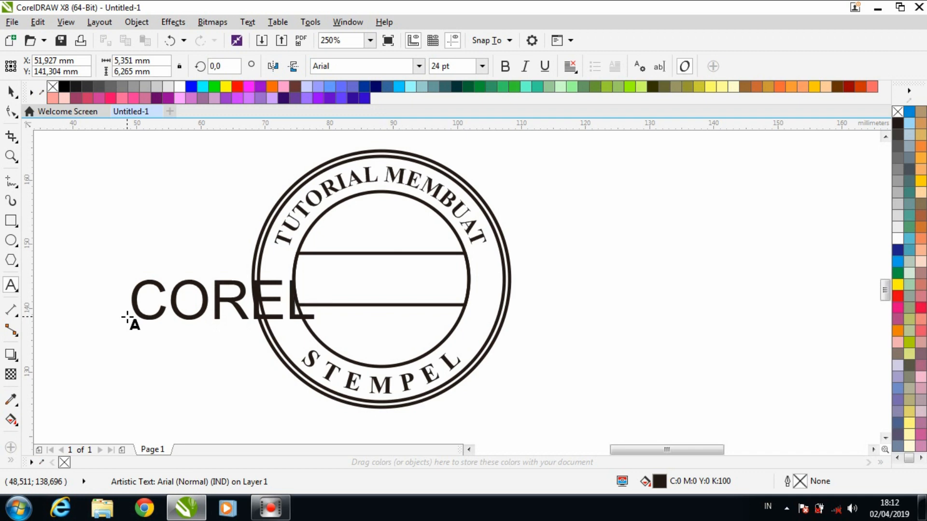
{"action": "type", "text": "DRAW"}
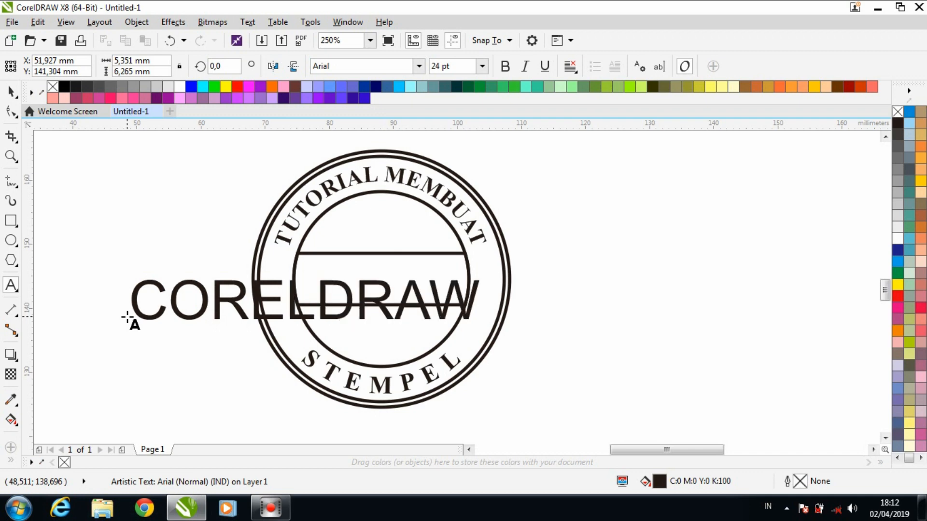
{"action": "type", "text": "X"}
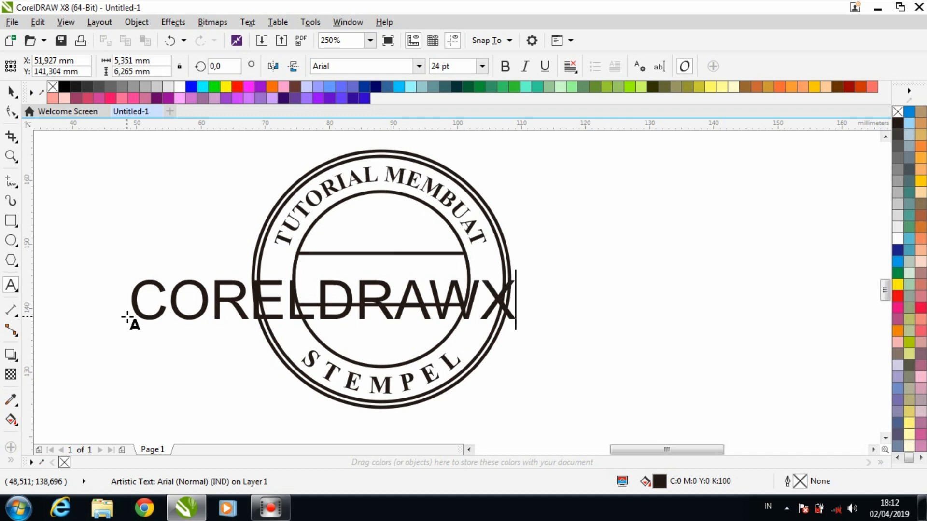
{"action": "type", "text": "8"}
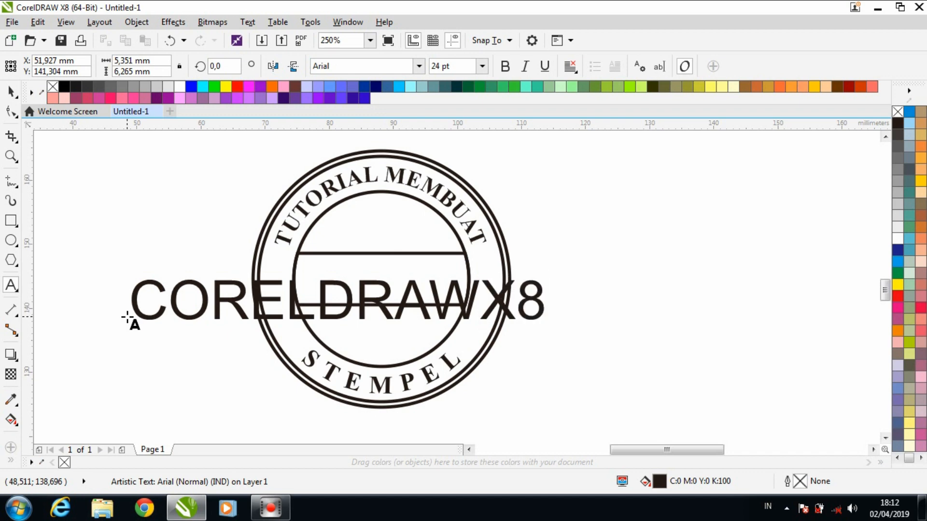
- Change the CORELDRAWX8 text's font to Times New Roman and make it bold
{"action": "left_click", "coordinate": [11, 92]}
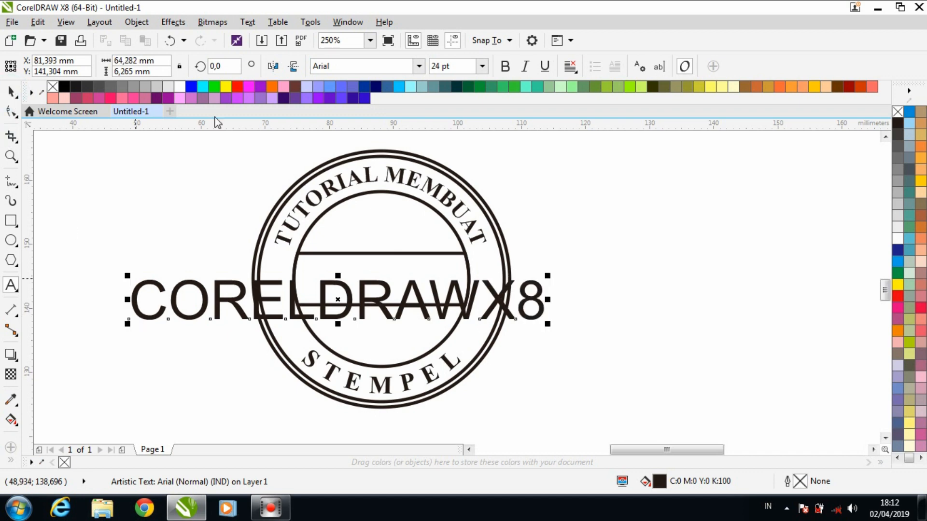
{"action": "left_click", "coordinate": [419, 67]}
{"action": "left_click", "coordinate": [419, 68]}
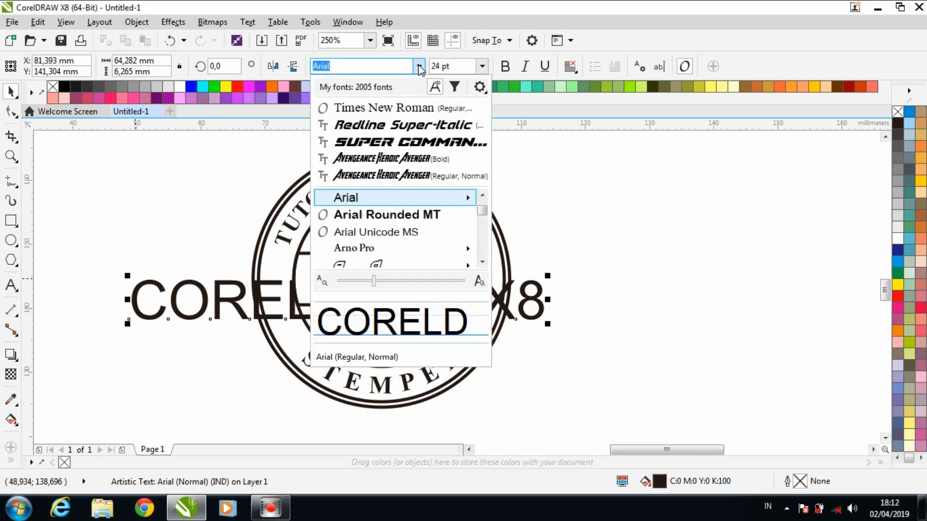
{"action": "left_click", "coordinate": [407, 115]}
{"action": "left_click", "coordinate": [512, 67]}
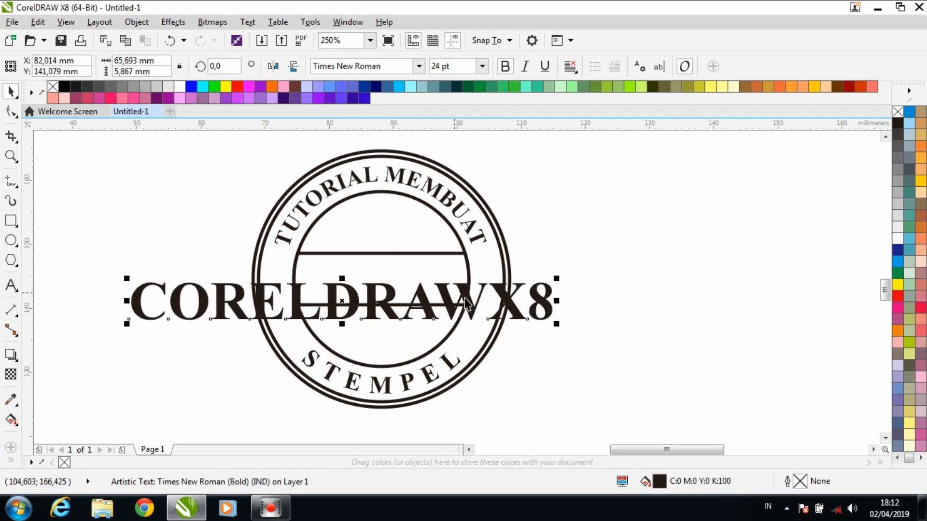
- Scale the CORELDRAWX8 text to about 24 mm wide, move it into the central band and centre it there both horizontally and vertically
{"action": "left_click_drag", "start_coordinate": [465, 298], "coordinate": [638, 275]}
{"action": "left_click_drag", "start_coordinate": [727, 303], "coordinate": [515, 278]}
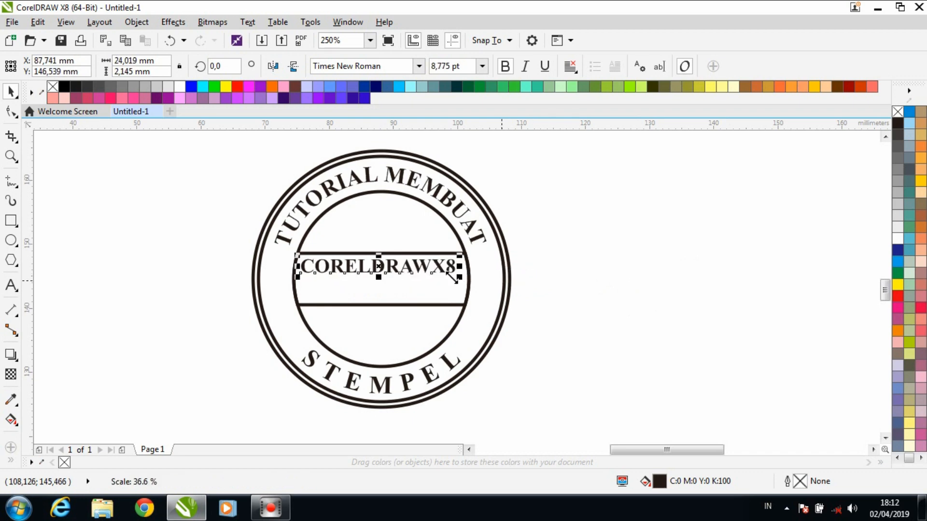
{"action": "left_click", "coordinate": [397, 284], "text": "shift"}
{"action": "key", "text": "e"}
{"action": "key", "text": "c"}
{"action": "left_click", "coordinate": [552, 272]}
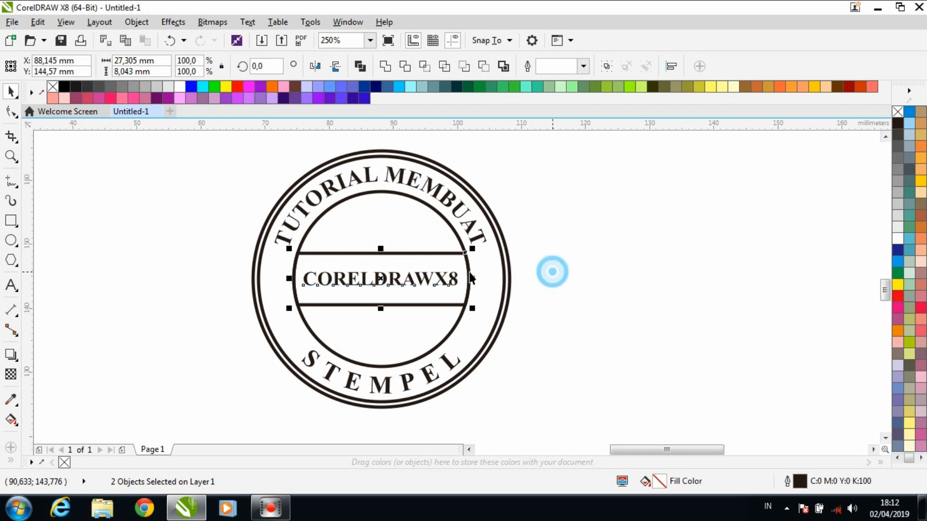
{"action": "scroll", "coordinate": [423, 276], "scroll_direction": "up", "scroll_amount": 2}
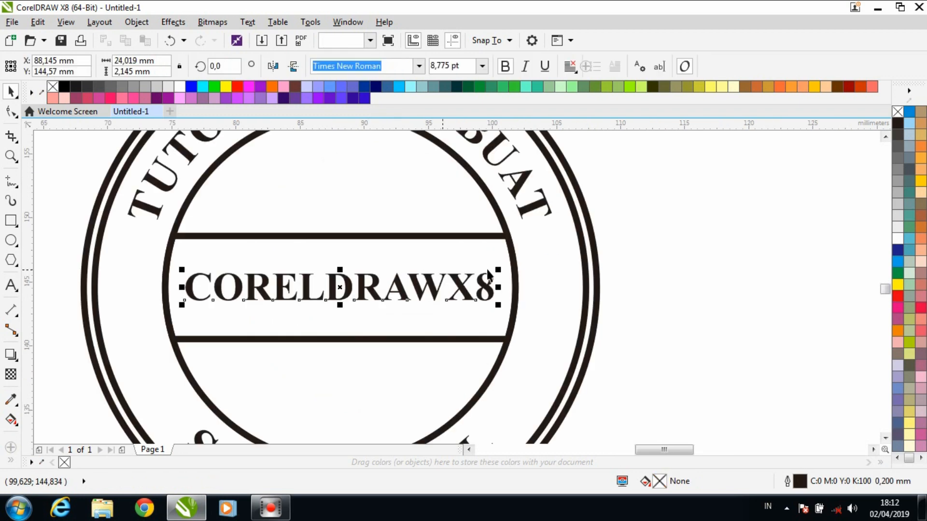
{"action": "left_click_drag", "start_coordinate": [498, 269], "coordinate": [500, 284]}
{"action": "left_click", "coordinate": [519, 267]}
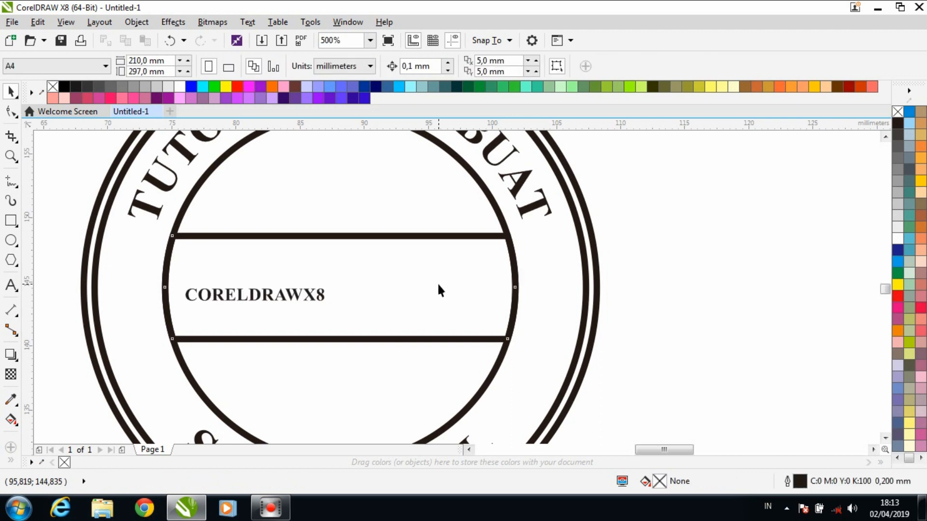
{"action": "key", "text": "ctrl+z"}
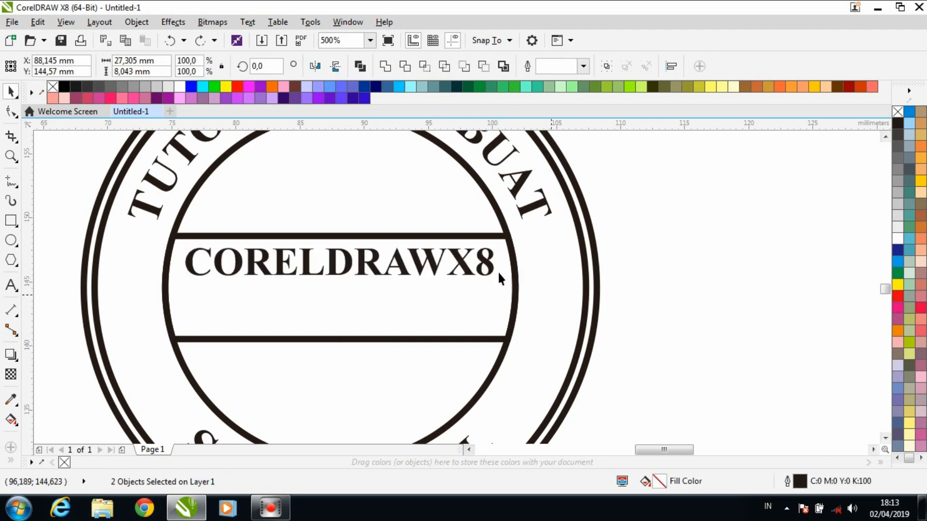
{"action": "left_click", "coordinate": [467, 269]}
{"action": "left_click", "coordinate": [433, 316], "text": "shift"}
{"action": "key", "text": "e"}
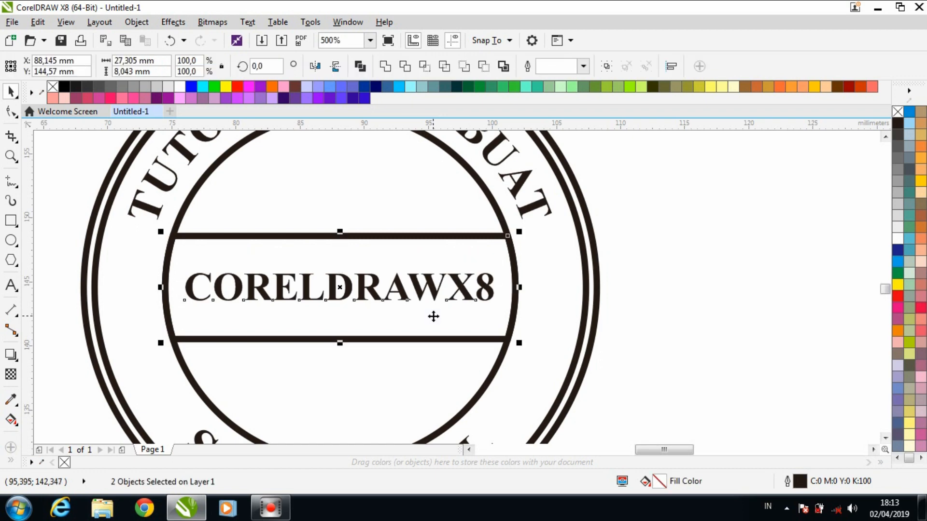
{"action": "left_click", "coordinate": [632, 309]}
- Resize the CORELDRAWX8 text to about 22.8 mm wide and recentre it in the band horizontally and vertically
{"action": "left_click", "coordinate": [491, 292]}
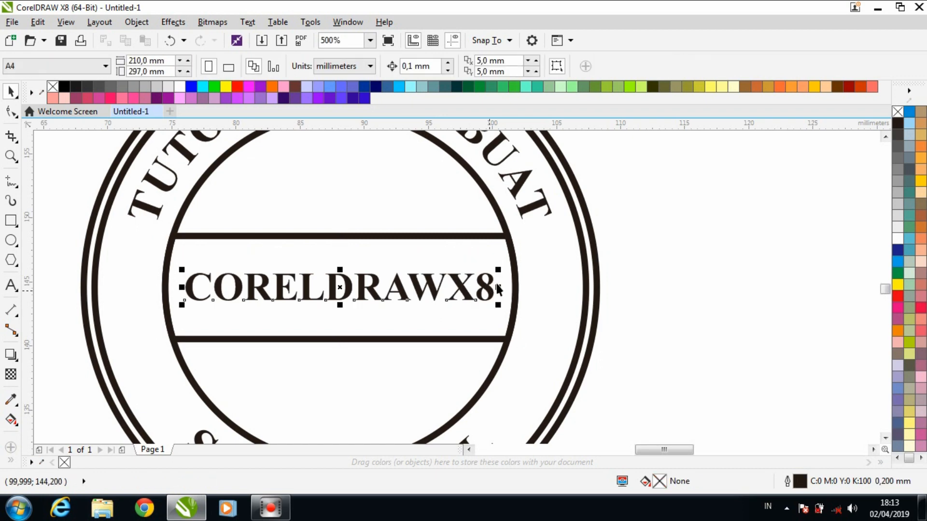
{"action": "left_click_drag", "start_coordinate": [499, 270], "coordinate": [489, 287]}
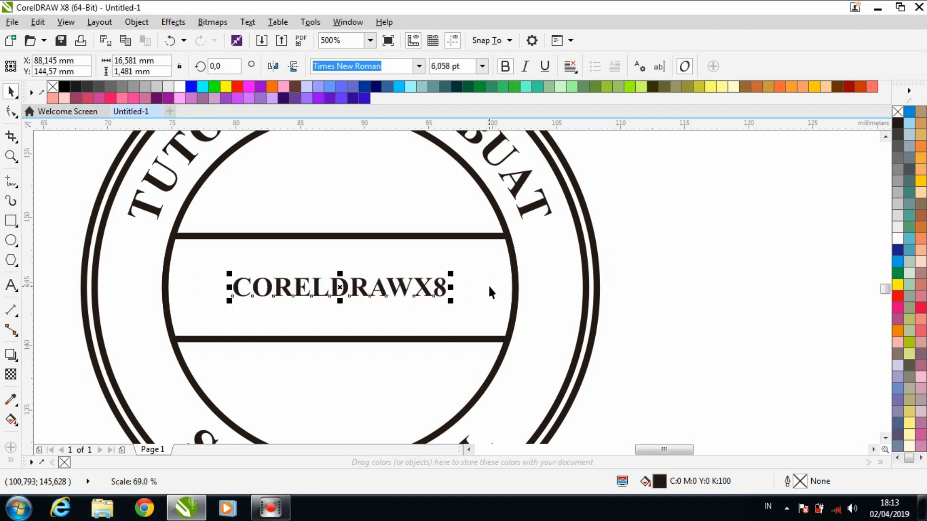
{"action": "scroll", "coordinate": [440, 289], "scroll_direction": "up", "scroll_amount": 1}
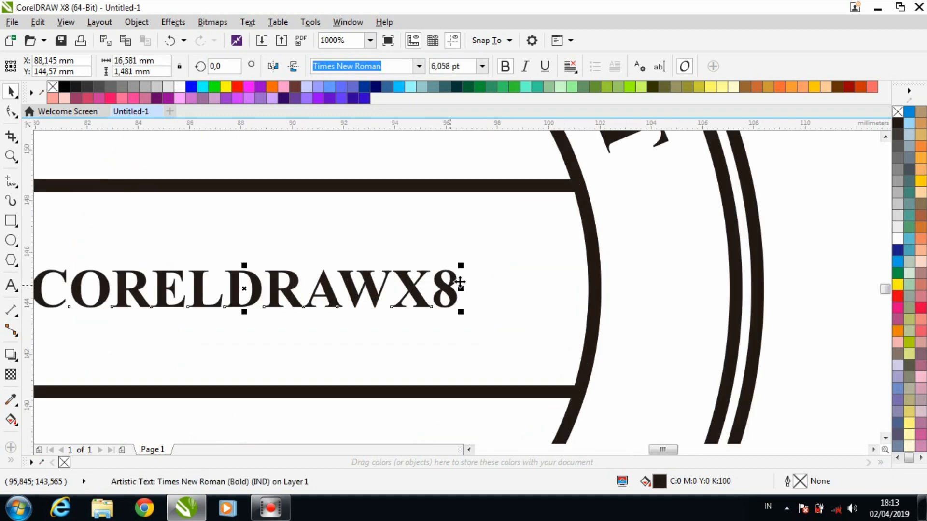
{"action": "left_click_drag", "start_coordinate": [461, 264], "coordinate": [623, 197]}
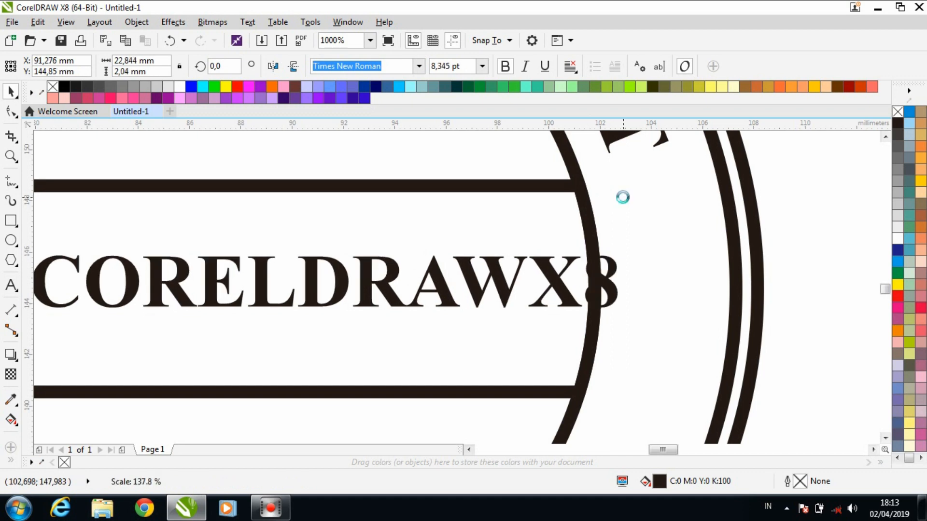
{"action": "left_click", "coordinate": [515, 232], "text": "shift"}
{"action": "key", "text": "e"}
{"action": "key", "text": "c"}
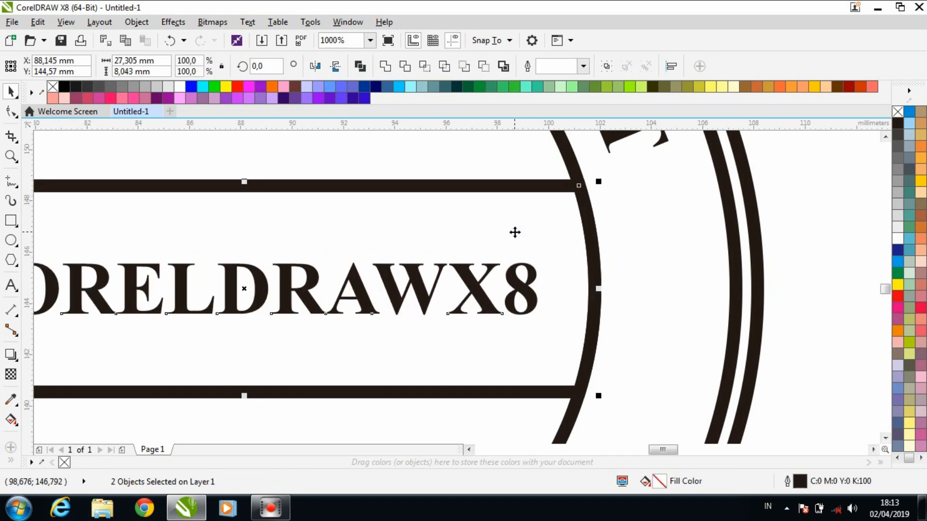
{"action": "left_click", "coordinate": [789, 294]}
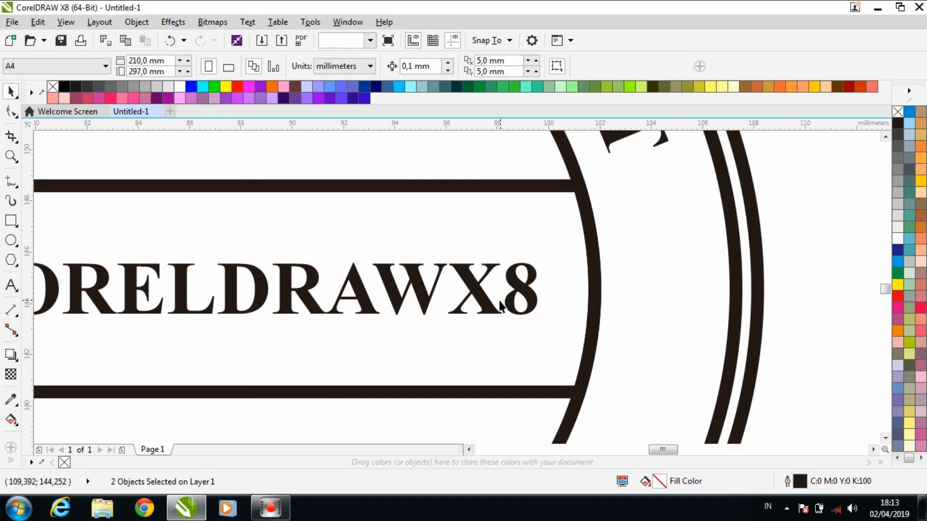
- Enlarge the CORELDRAWX8 text to about 24.6 mm wide and align its centre with the band in both directions
{"action": "left_click", "coordinate": [523, 307]}
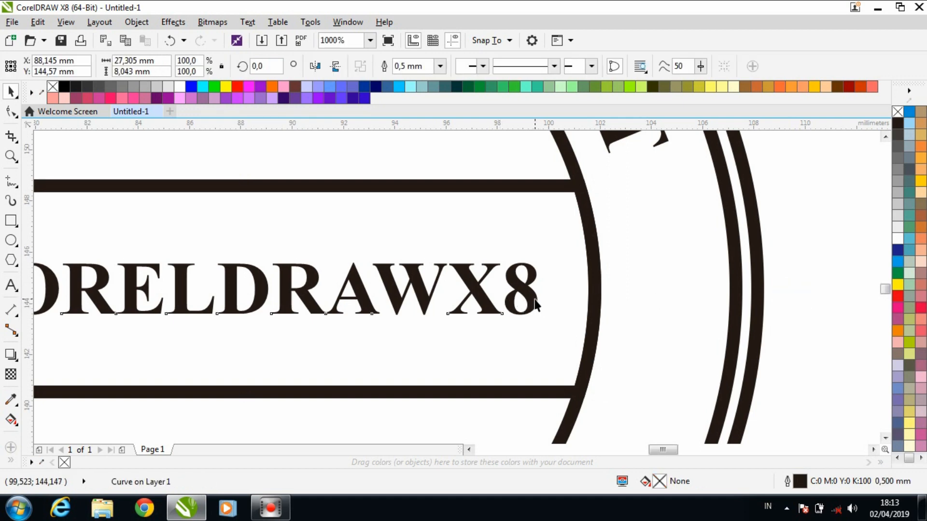
{"action": "left_click", "coordinate": [534, 304]}
{"action": "left_click_drag", "start_coordinate": [550, 324], "coordinate": [590, 344]}
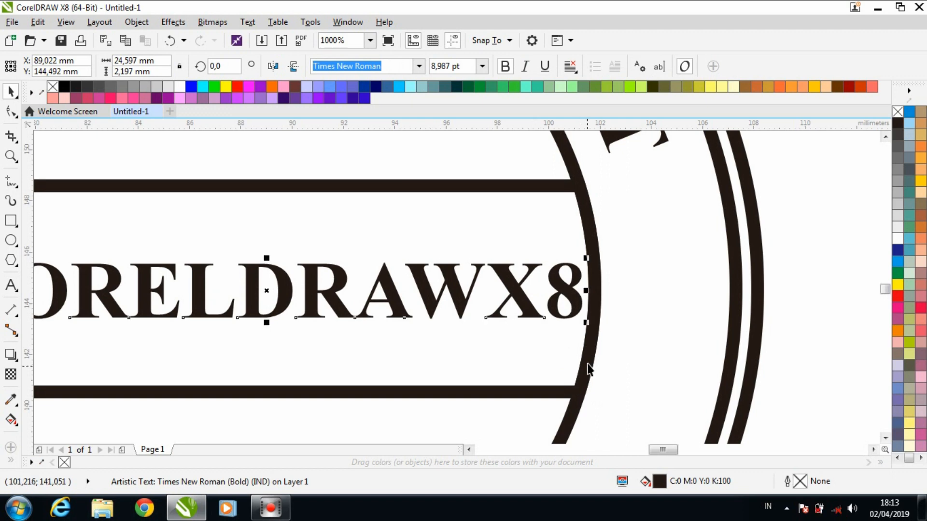
{"action": "left_click", "coordinate": [587, 363], "text": "shift"}
{"action": "key", "text": "c"}
{"action": "key", "text": "e"}
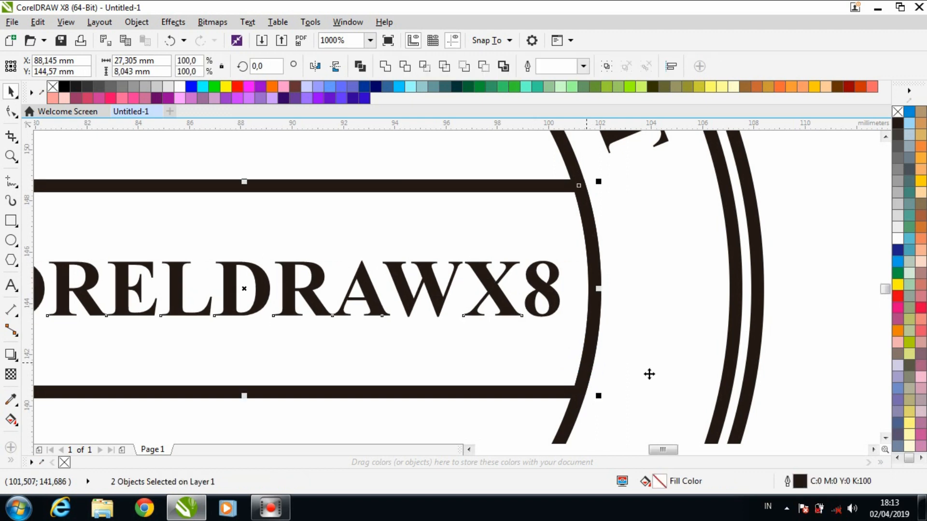
{"action": "left_click", "coordinate": [802, 338]}
- Draw a five-pointed star about 5 mm wide beside the band, near the left part of the lettering ring
{"action": "scroll", "coordinate": [718, 327], "scroll_direction": "down", "scroll_amount": 1}
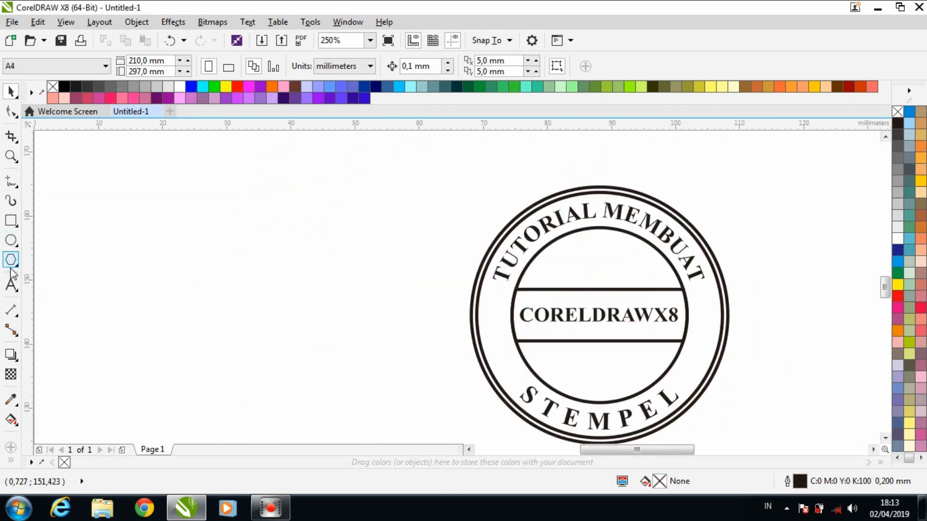
{"action": "left_click", "coordinate": [17, 265]}
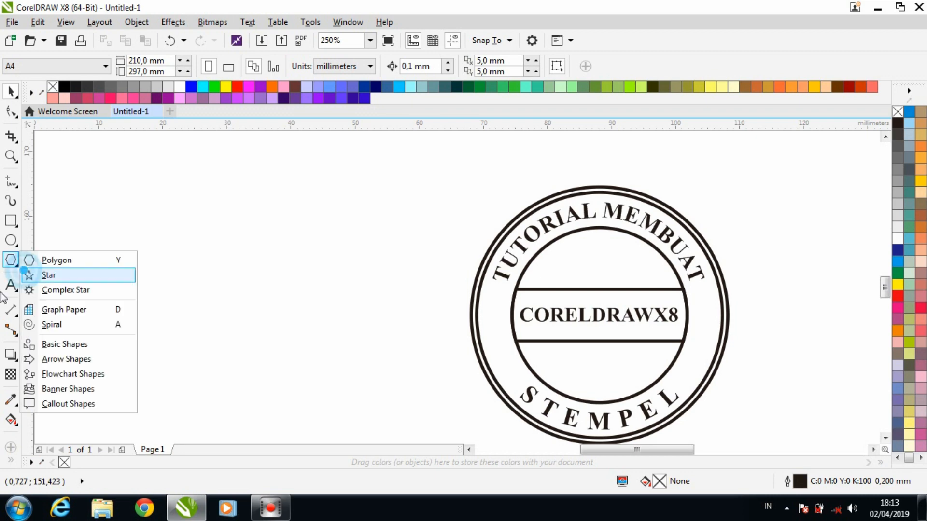
{"action": "left_click", "coordinate": [34, 273]}
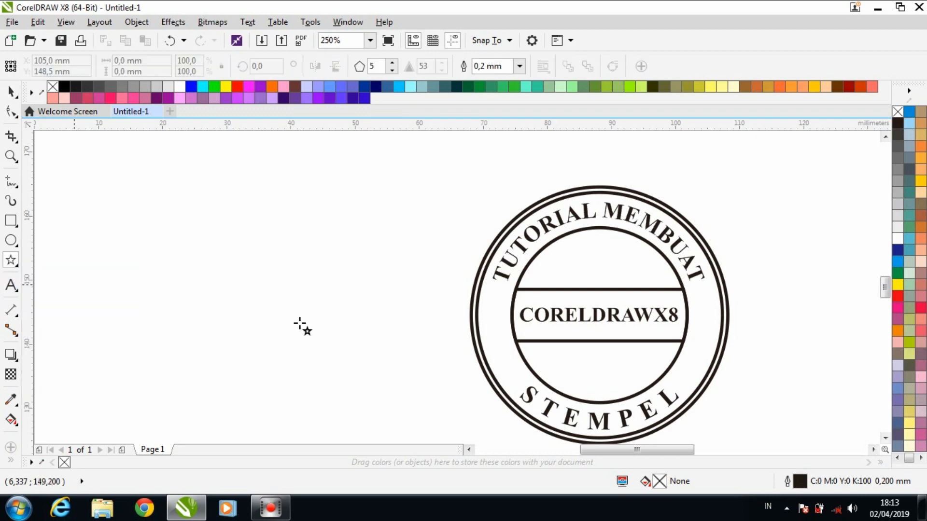
{"action": "scroll", "coordinate": [511, 354], "scroll_direction": "up", "scroll_amount": 2}
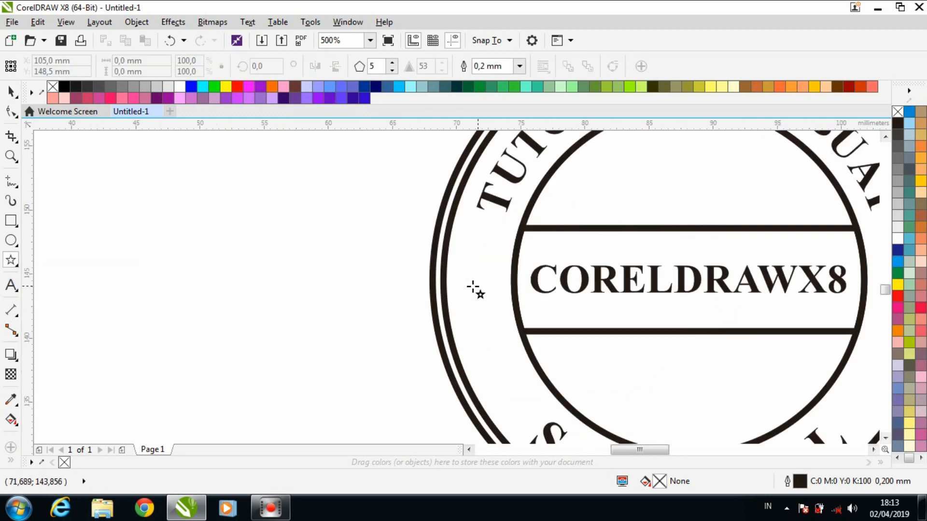
{"action": "left_click_drag", "start_coordinate": [469, 290], "coordinate": [486, 342]}
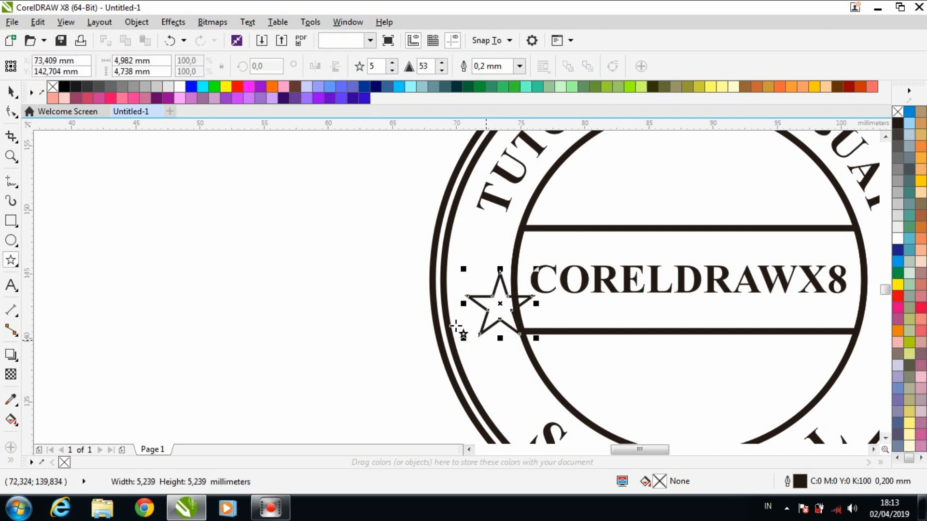
- Fill the star with black and remove its outline
{"action": "left_click", "coordinate": [55, 87]}
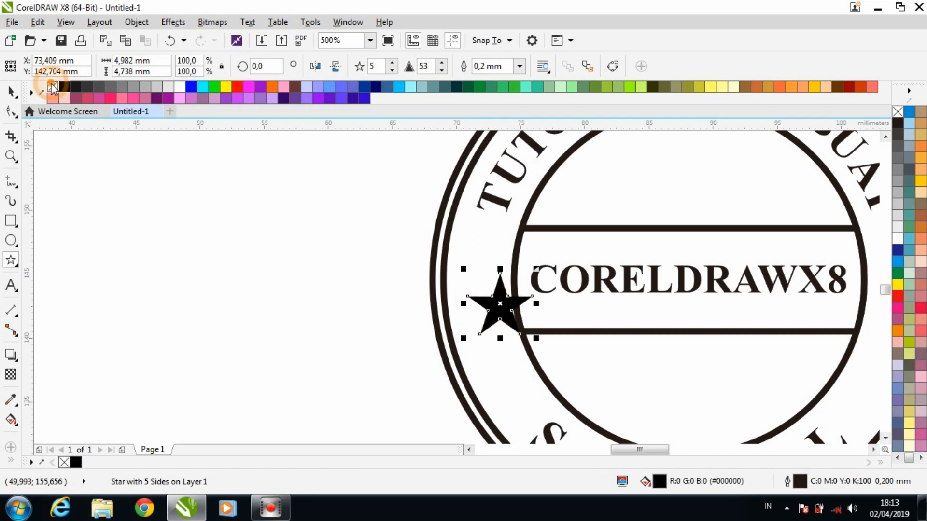
{"action": "right_click", "coordinate": [53, 87]}
{"action": "key", "text": "space"}
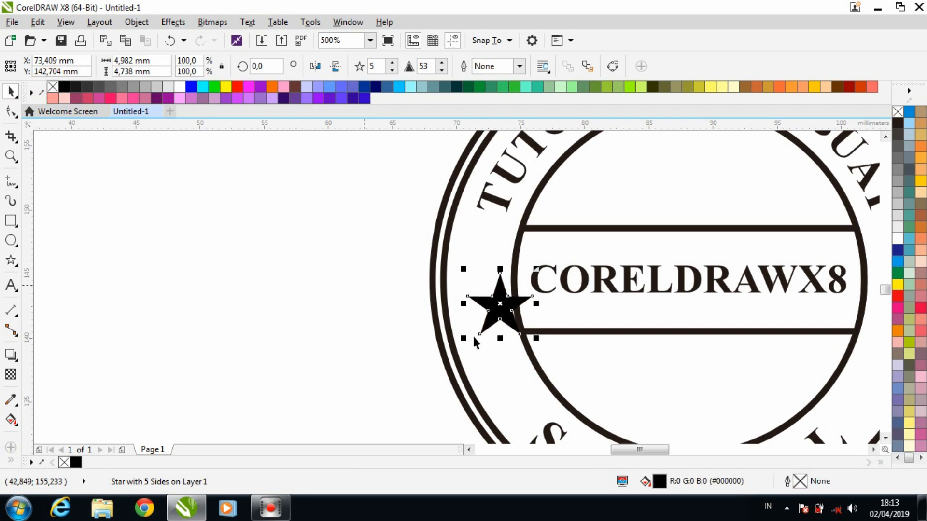
- Scale the star to about 4 mm wide and position it inside the ring, left of the central band
{"action": "left_click_drag", "start_coordinate": [514, 326], "coordinate": [489, 306]}
{"action": "scroll", "coordinate": [489, 305], "scroll_direction": "up", "scroll_amount": 1}
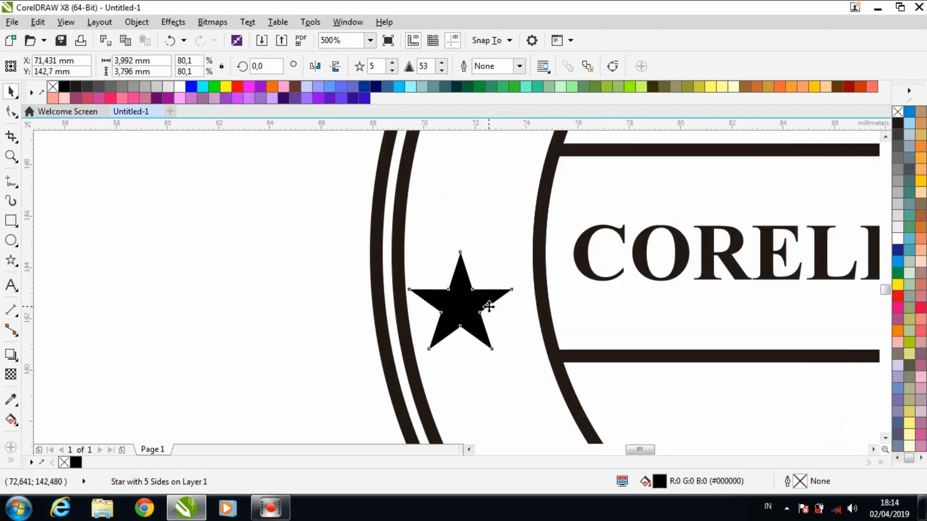
{"action": "scroll", "coordinate": [489, 306], "scroll_direction": "down", "scroll_amount": 1}
{"action": "left_click", "coordinate": [473, 305]}
{"action": "scroll", "coordinate": [474, 304], "scroll_direction": "up", "scroll_amount": 2}
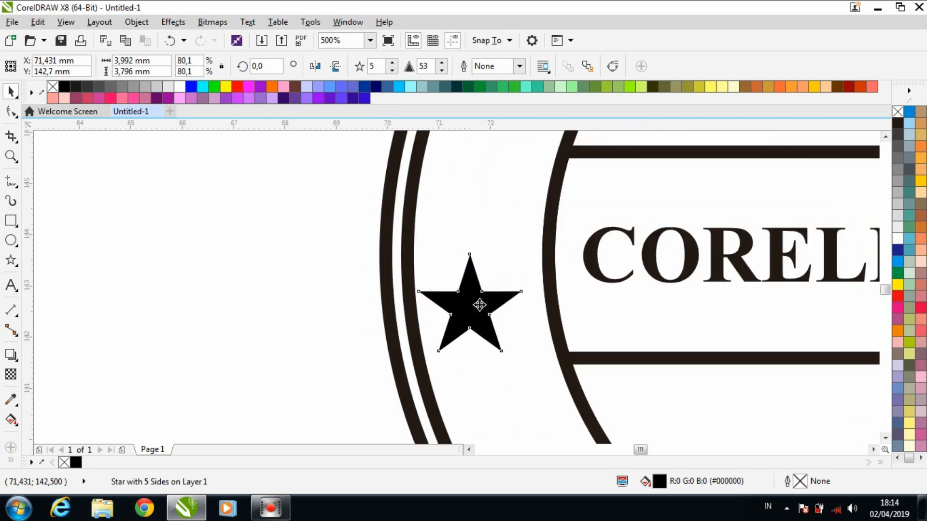
{"action": "left_click_drag", "start_coordinate": [474, 303], "coordinate": [501, 300]}
- Place a copy of the star at the same height on the opposite side of the ring, about 32.5 mm to the right
{"action": "scroll", "coordinate": [436, 315], "scroll_direction": "down", "scroll_amount": 1}
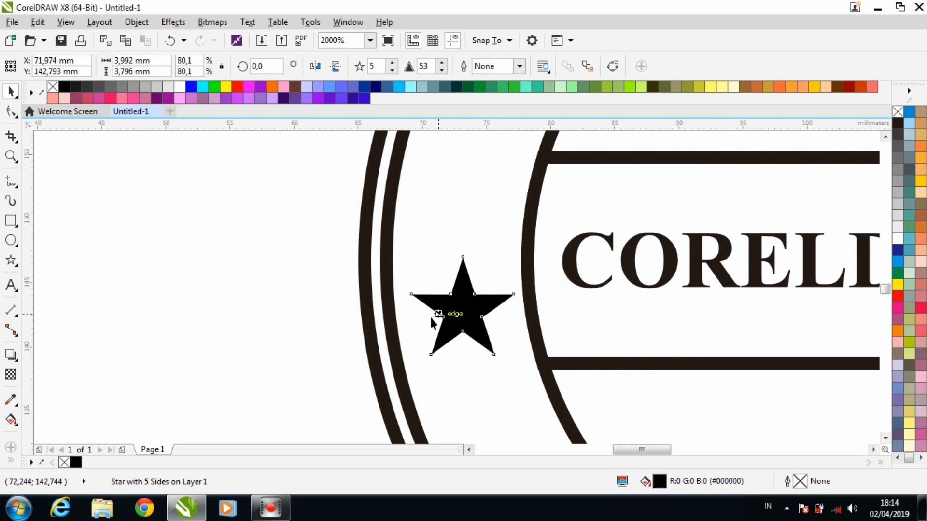
{"action": "scroll", "coordinate": [430, 315], "scroll_direction": "down", "scroll_amount": 2}
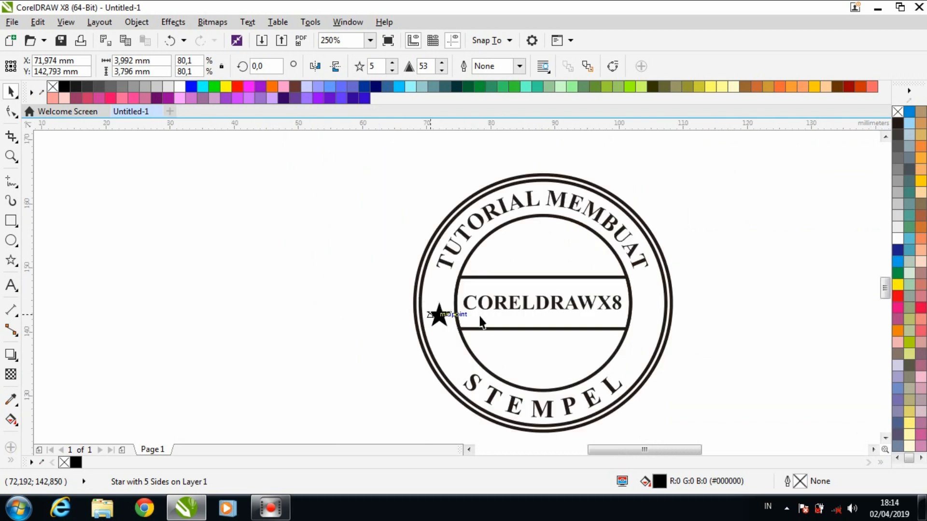
{"action": "left_click", "coordinate": [540, 318]}
{"action": "left_click", "coordinate": [444, 315]}
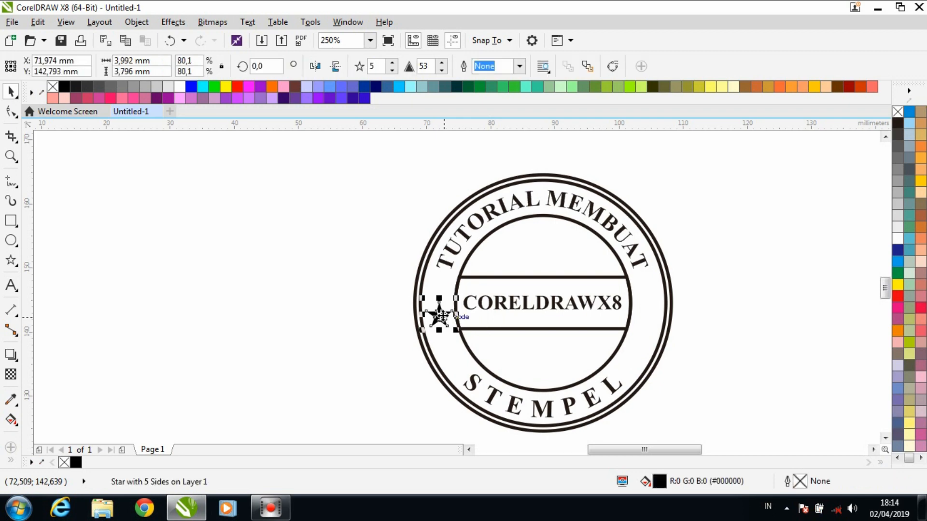
{"action": "left_click", "coordinate": [465, 313]}
{"action": "left_click_drag", "start_coordinate": [440, 318], "coordinate": [648, 319]}
{"action": "scroll", "coordinate": [647, 319], "scroll_direction": "up", "scroll_amount": 5}
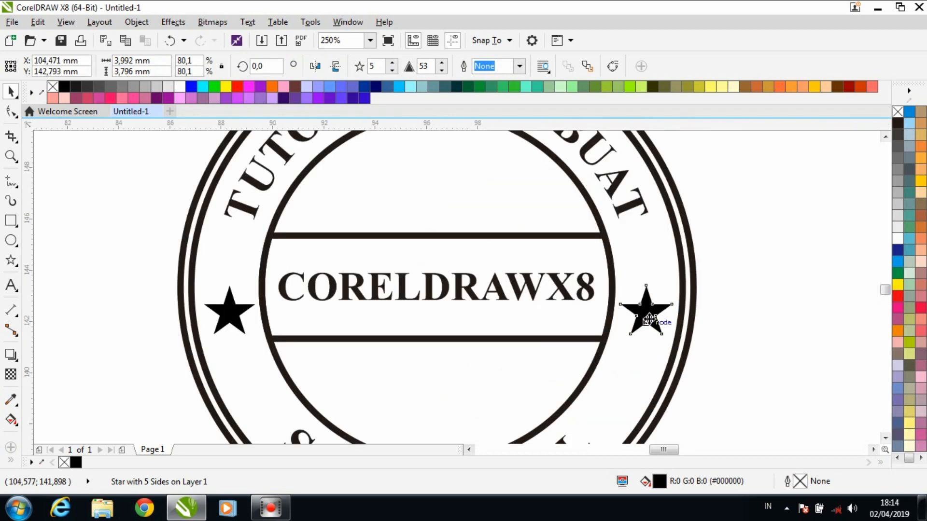
{"action": "scroll", "coordinate": [648, 318], "scroll_direction": "down", "scroll_amount": 6}
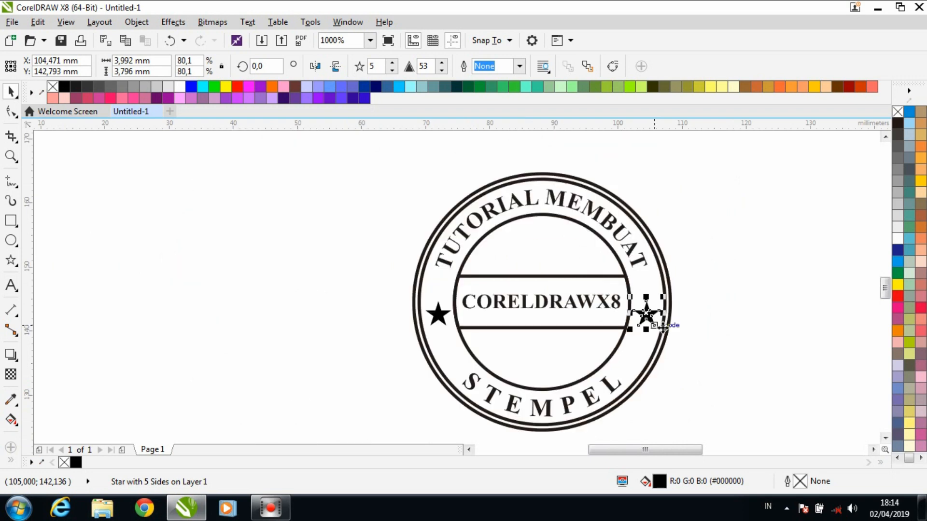
{"action": "scroll", "coordinate": [435, 324], "scroll_direction": "down", "scroll_amount": 4}
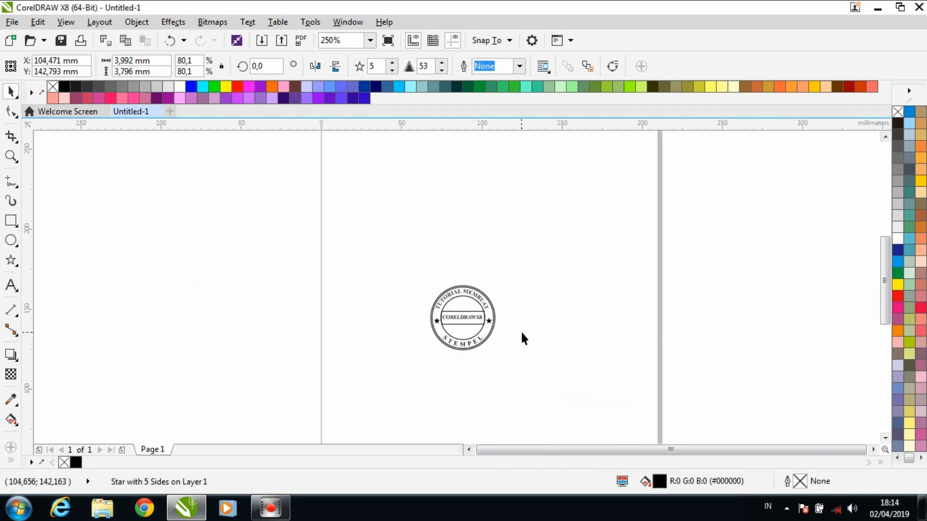
- Group the two stars and align the group with the vertical centre of the outer circles
{"action": "scroll", "coordinate": [521, 330], "scroll_direction": "up", "scroll_amount": 2}
{"action": "scroll", "coordinate": [379, 327], "scroll_direction": "up", "scroll_amount": 2}
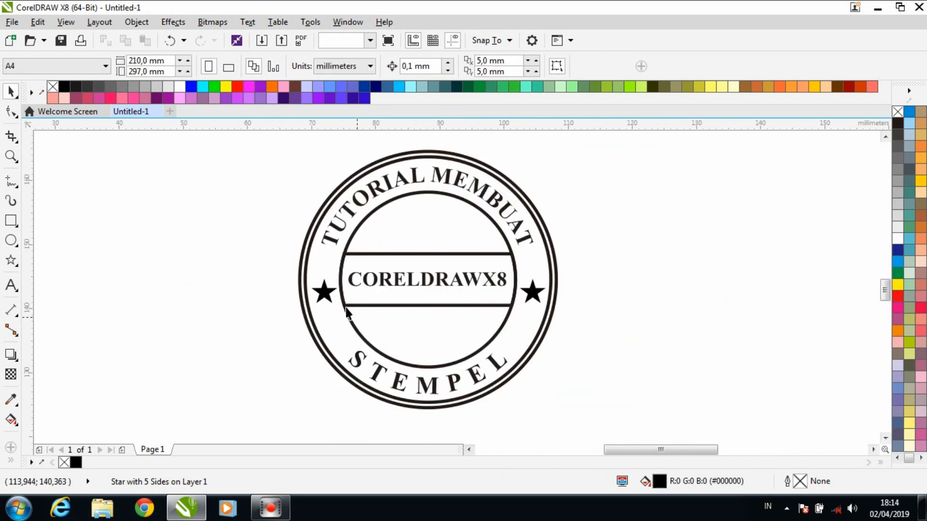
{"action": "left_click", "coordinate": [330, 298]}
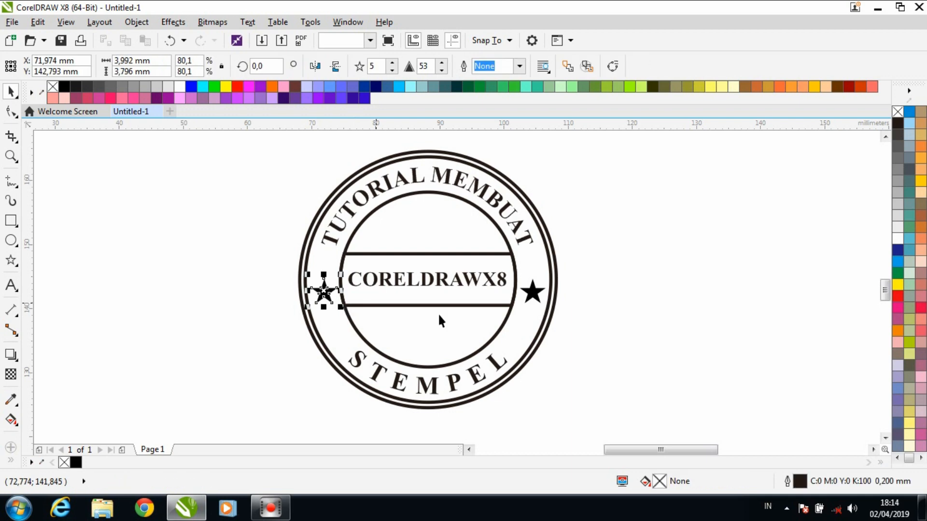
{"action": "left_click", "coordinate": [533, 291], "text": "shift"}
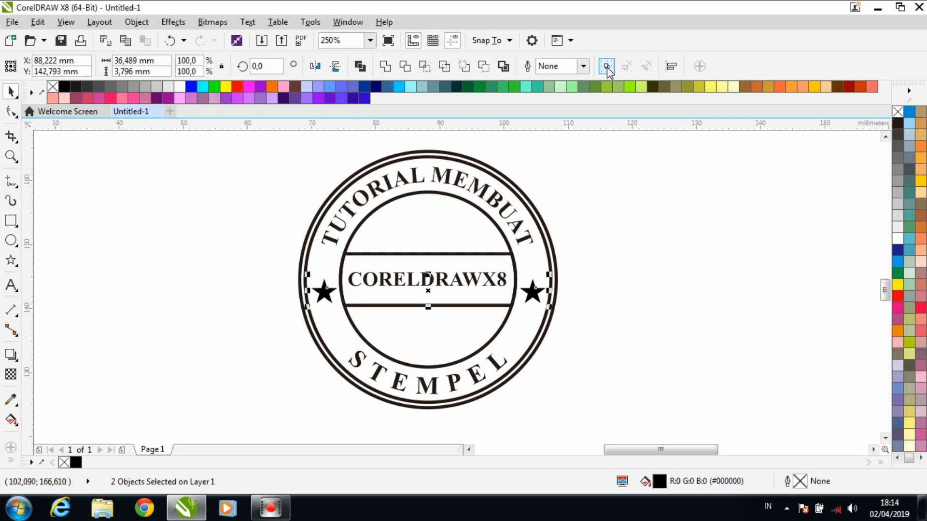
{"action": "key", "text": "ctrl+g"}
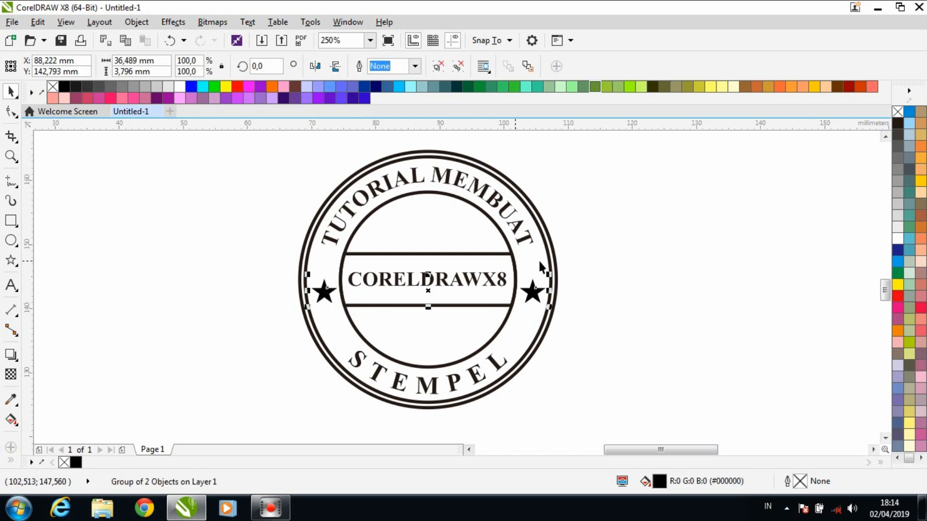
{"action": "left_click", "coordinate": [549, 253], "text": "shift"}
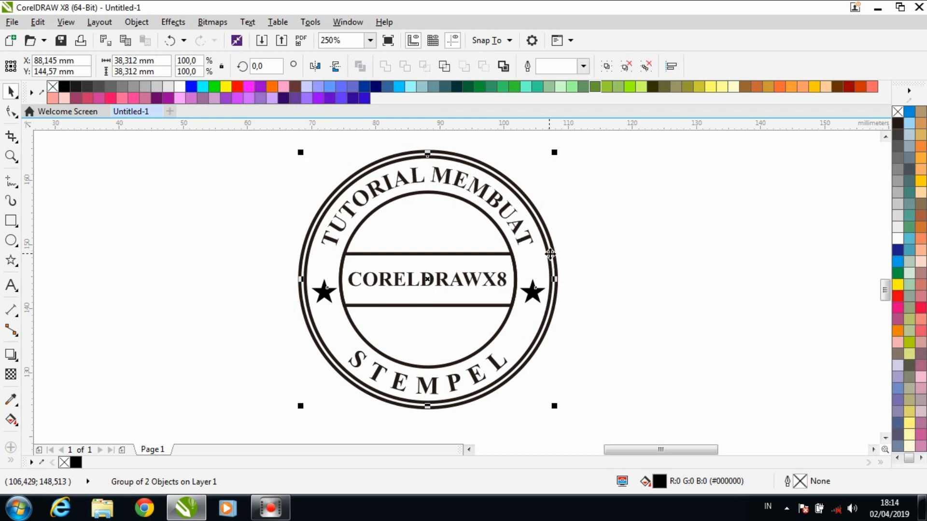
{"action": "key", "text": "e"}
{"action": "left_click", "coordinate": [608, 312]}
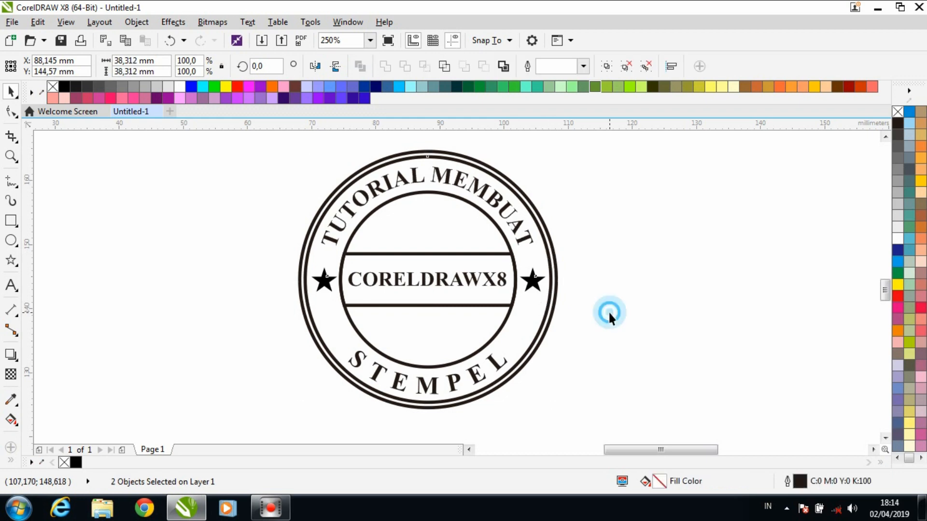
- Switch to the Zoom tool
{"action": "left_click", "coordinate": [11, 156]}
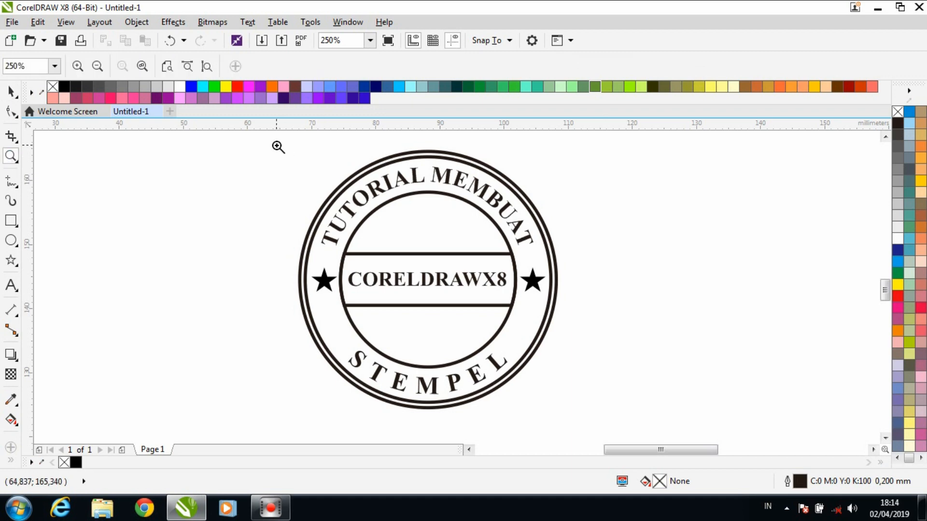